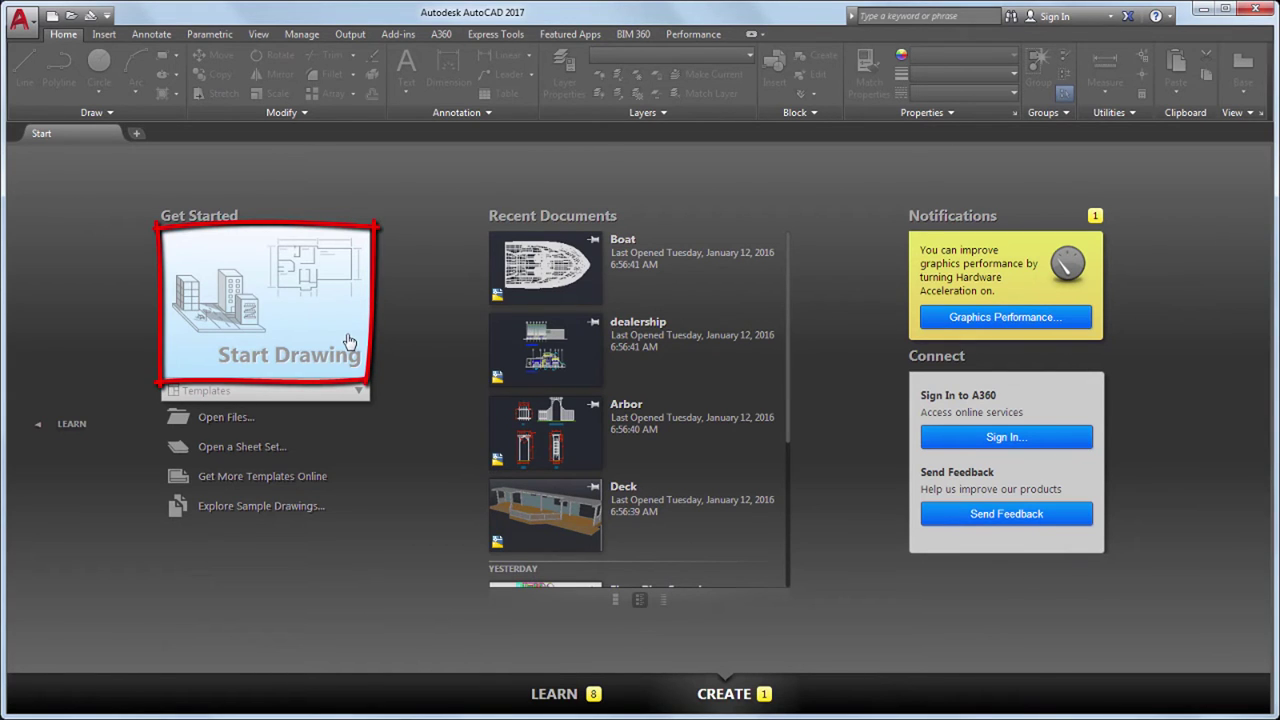
- Browse the Start tab's Templates list, then scroll through the Recent Documents list
left_click(358, 390)
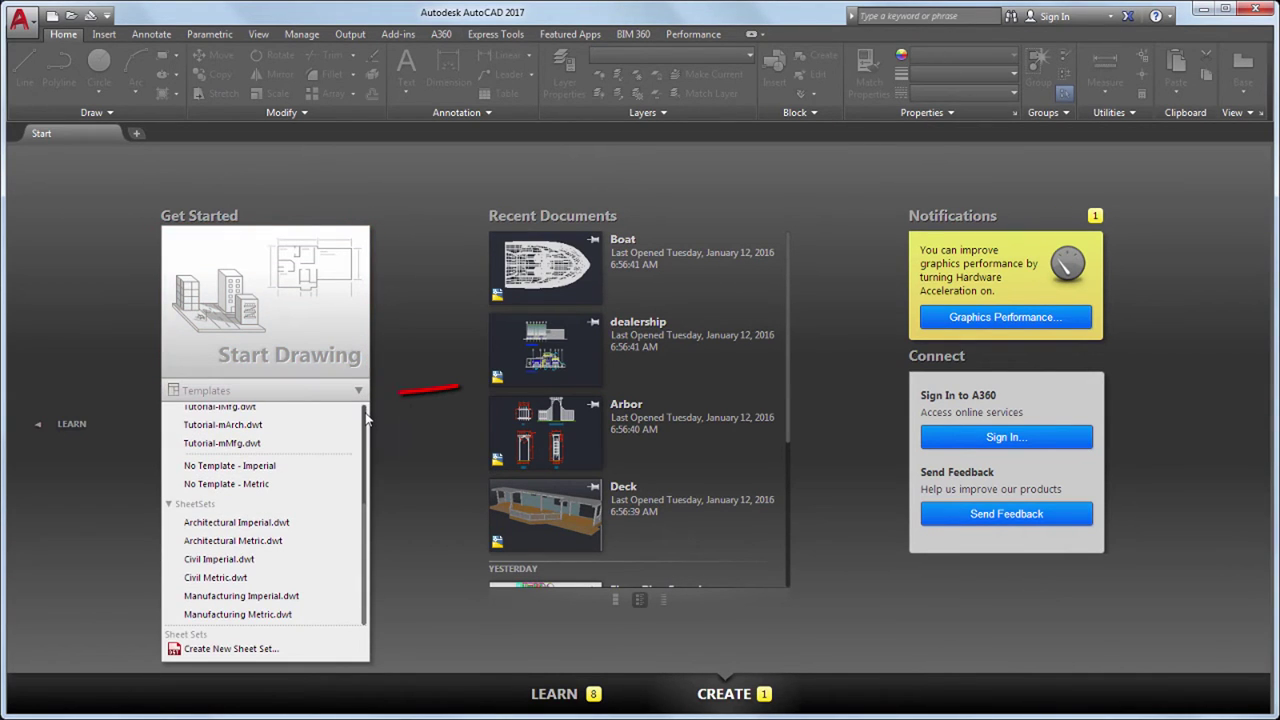
scroll(363, 409, "up", 3)
scroll(363, 460, "down", 3)
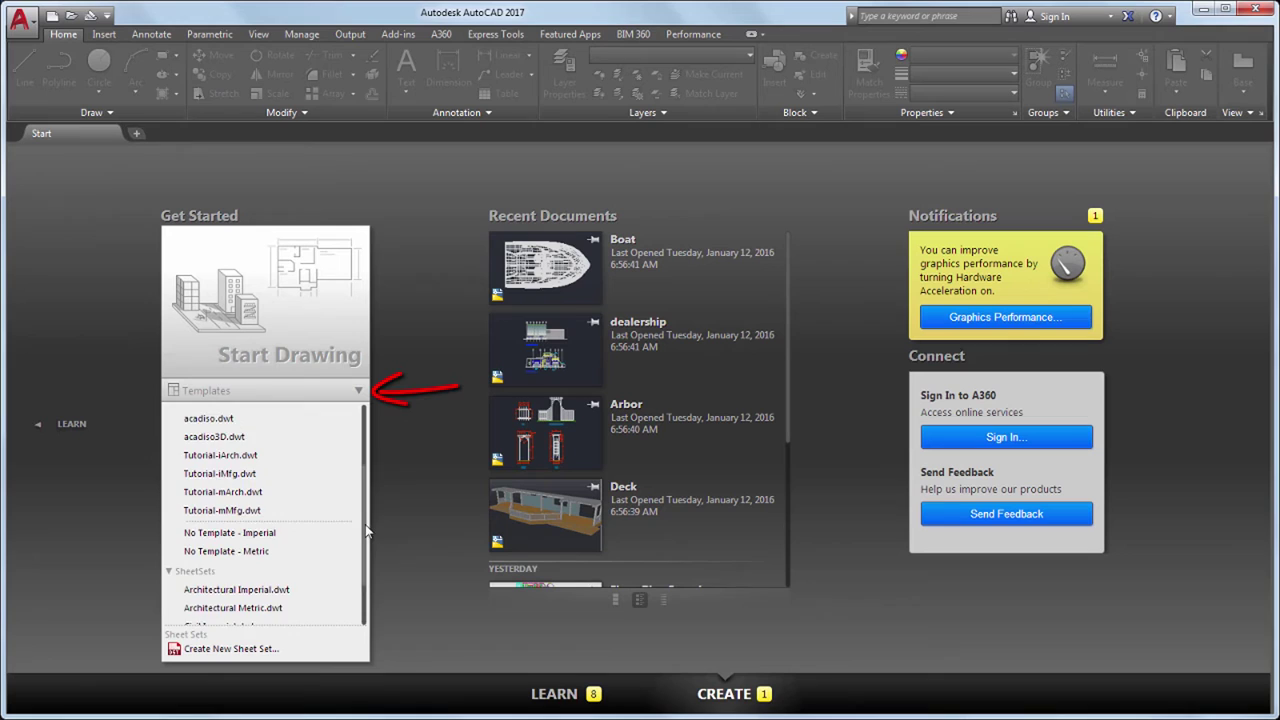
scroll(366, 531, "down", 3)
left_click(383, 542)
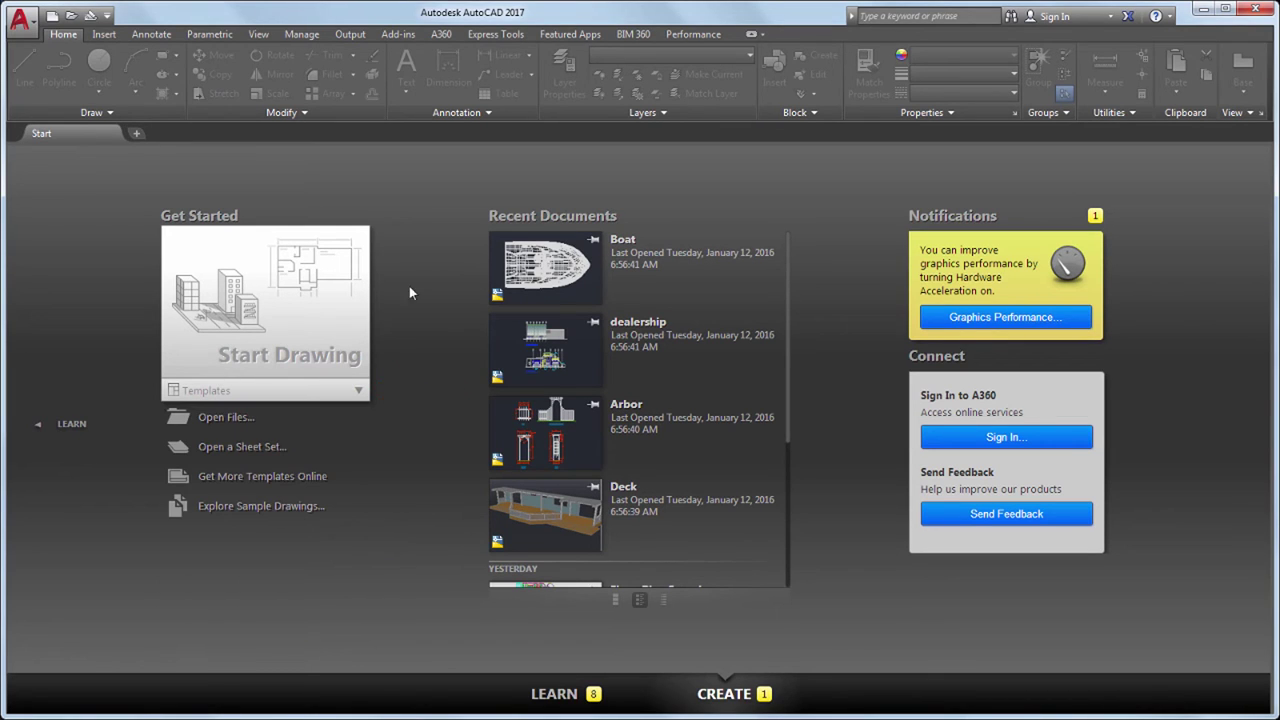
scroll(770, 235, "down", 5)
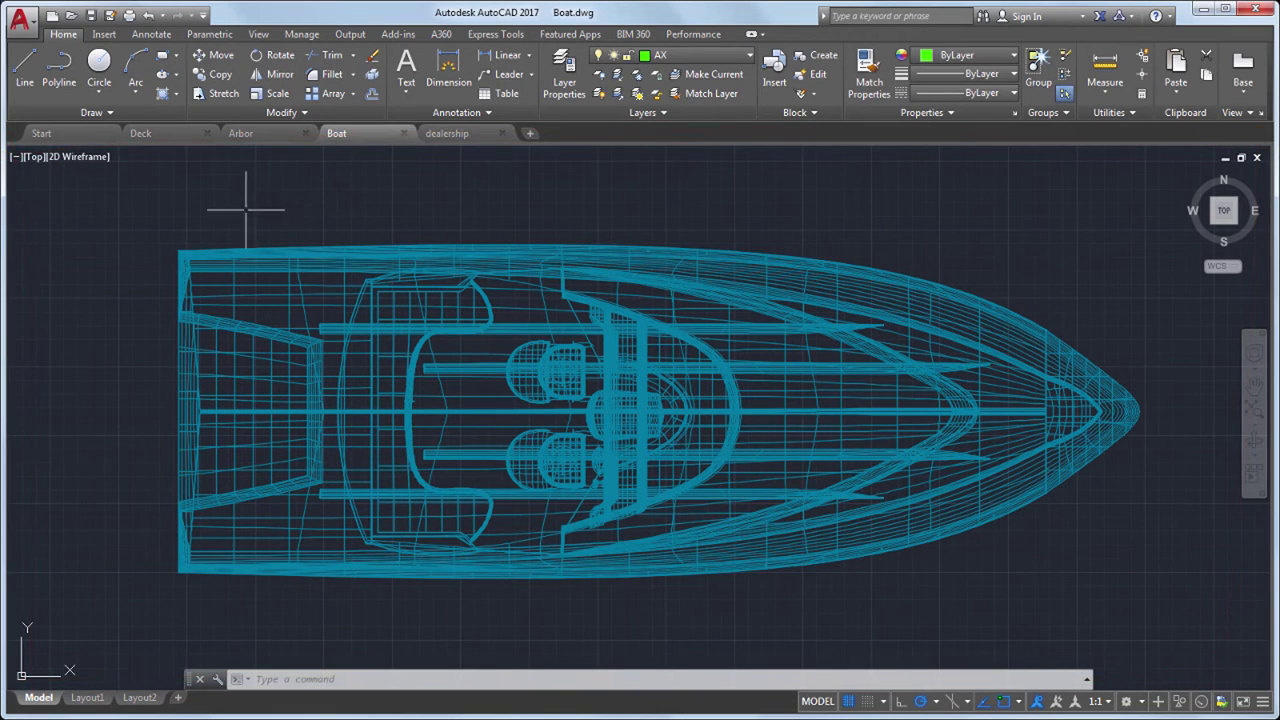
- Split the drawing area into the Three: Right viewport configuration
left_click(17, 157)
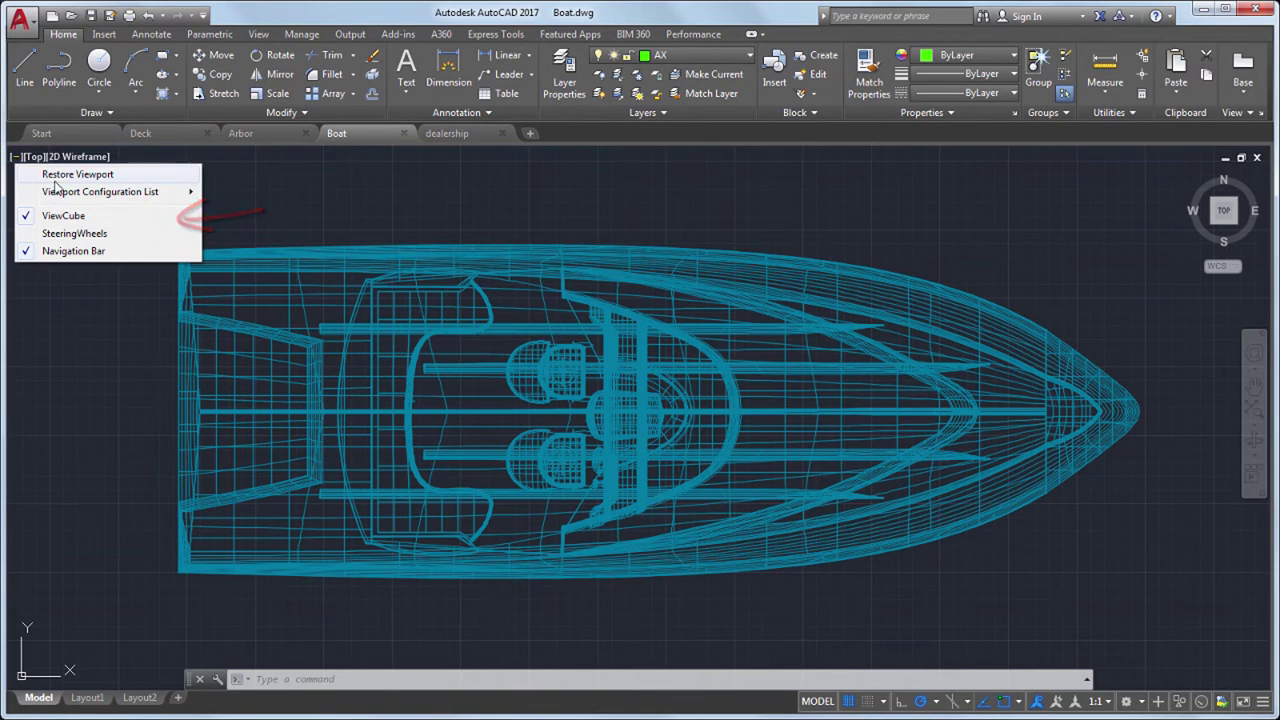
mouse_move(64, 192)
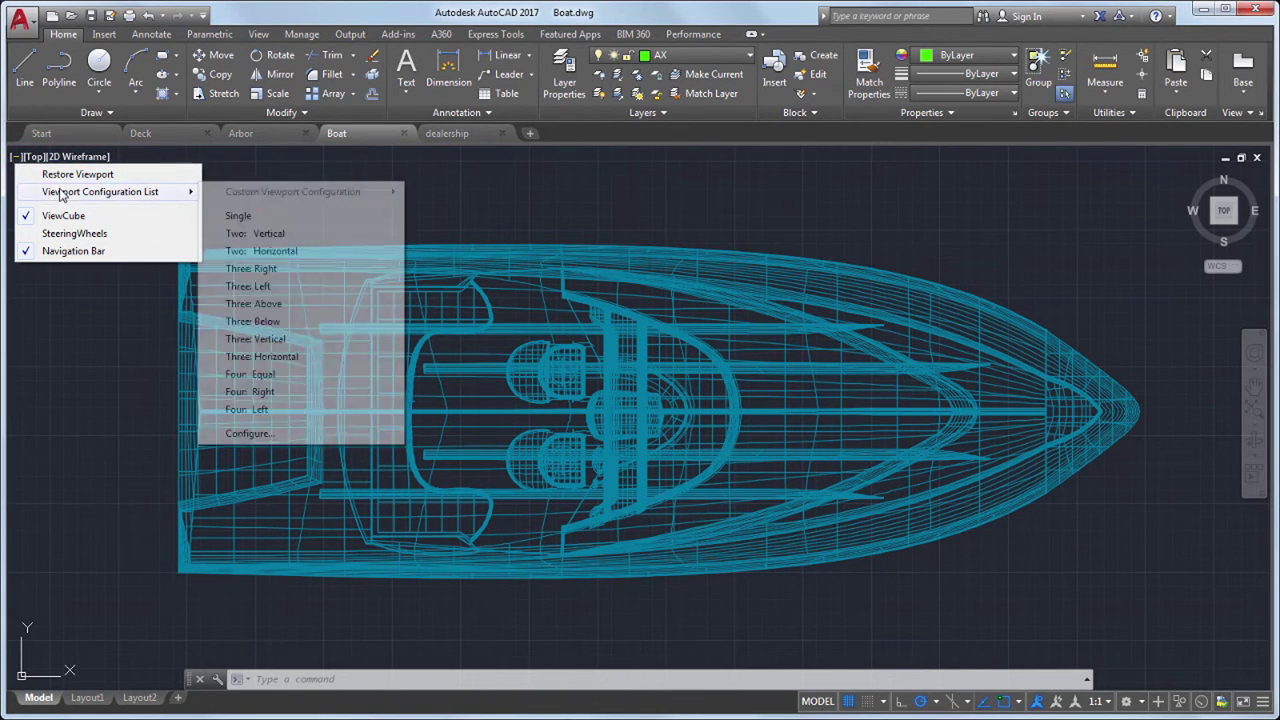
left_click(251, 268)
- Set the right viewport to SW Isometric with the Conceptual visual style
left_click(668, 160)
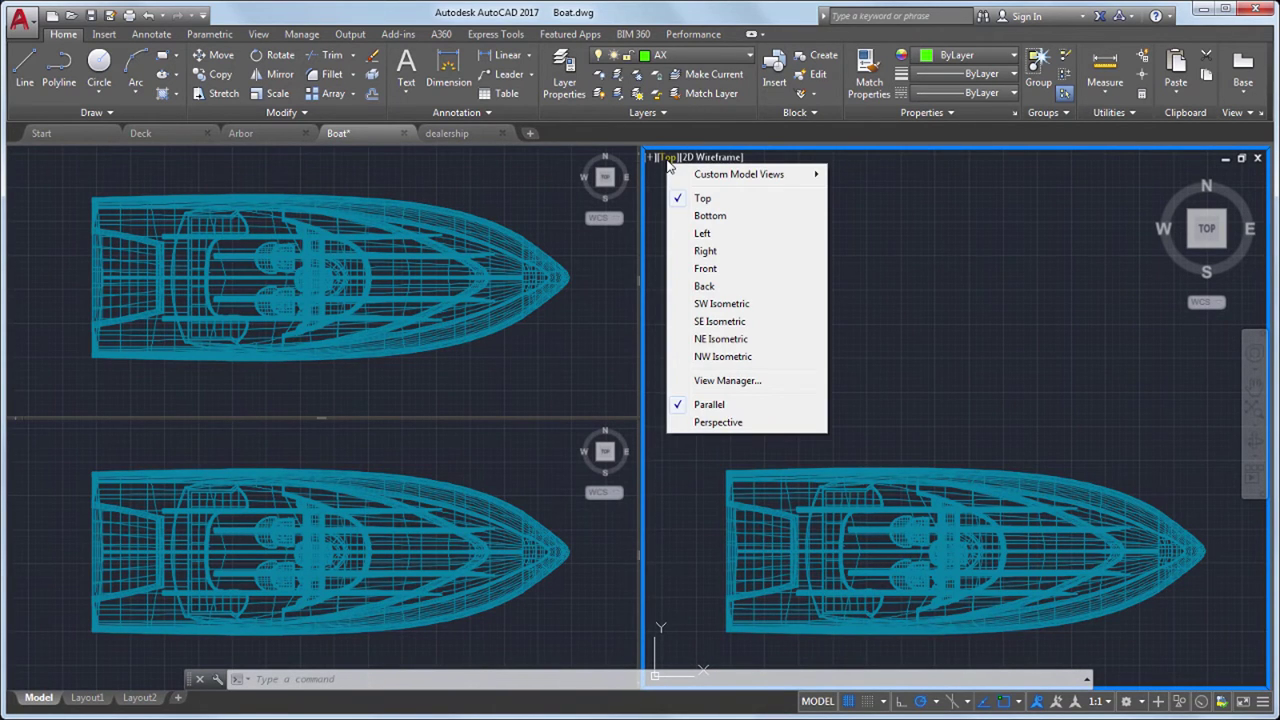
left_click(729, 304)
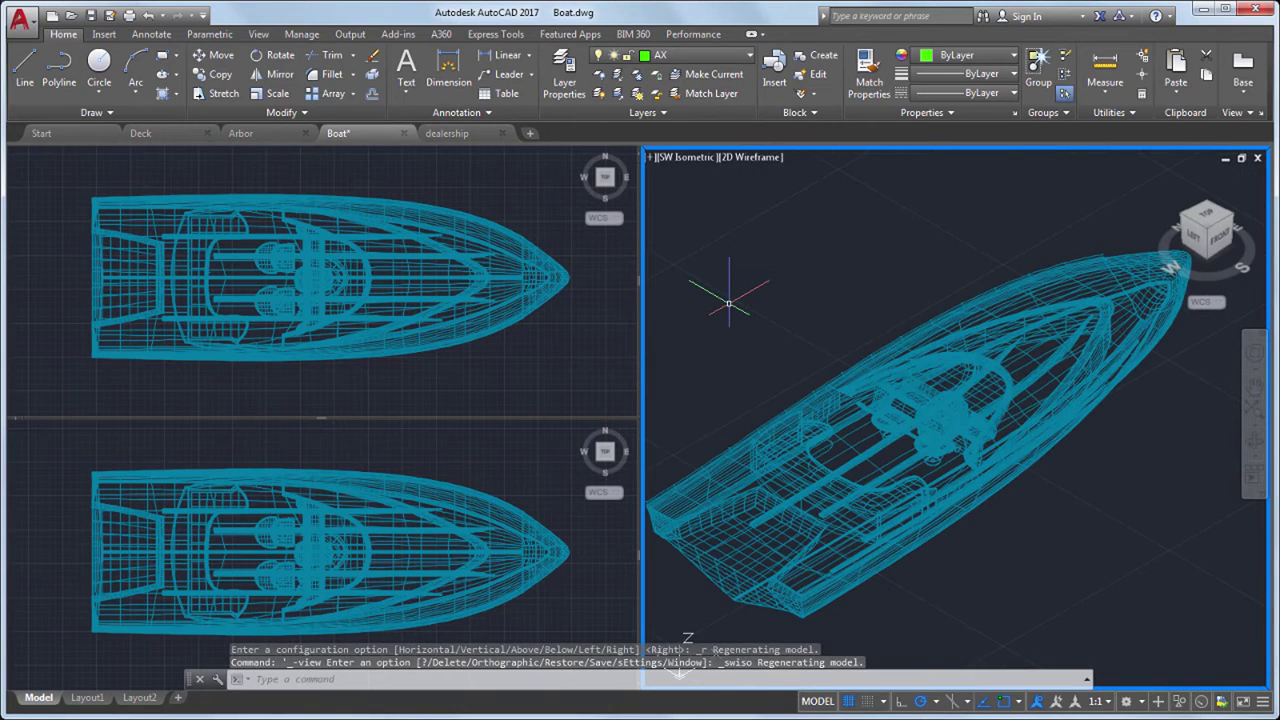
left_click(740, 158)
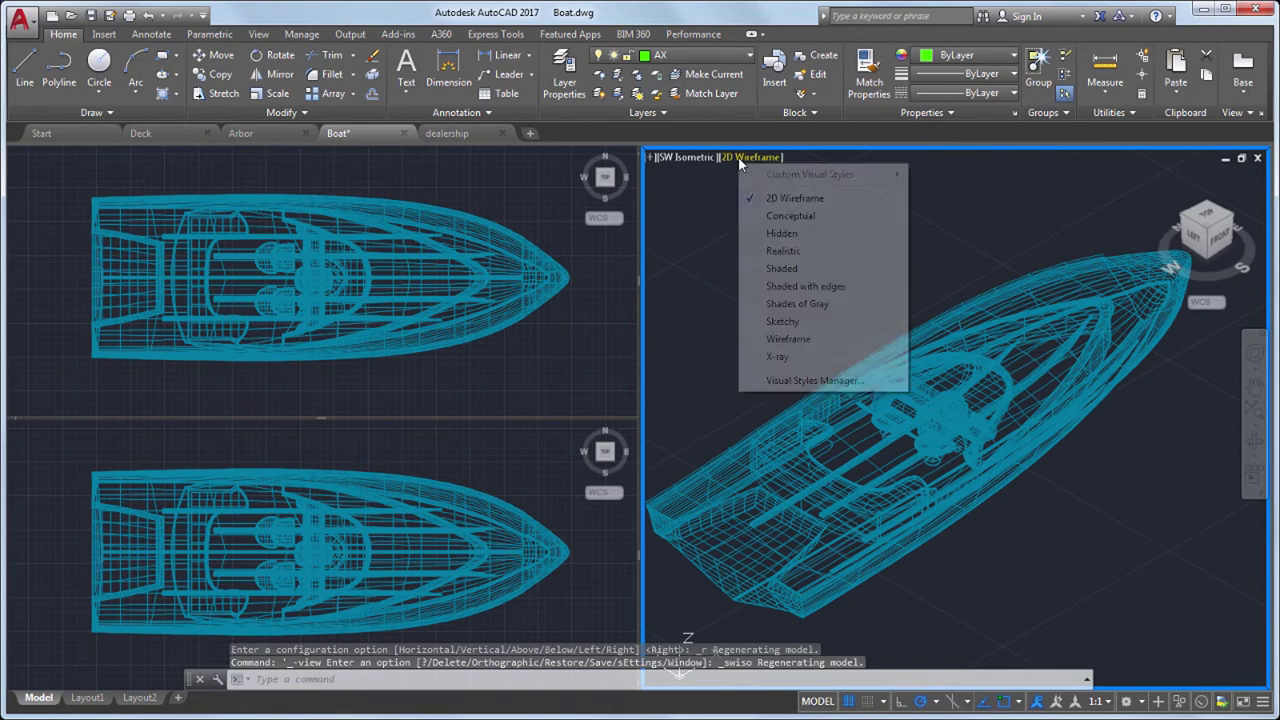
left_click(775, 216)
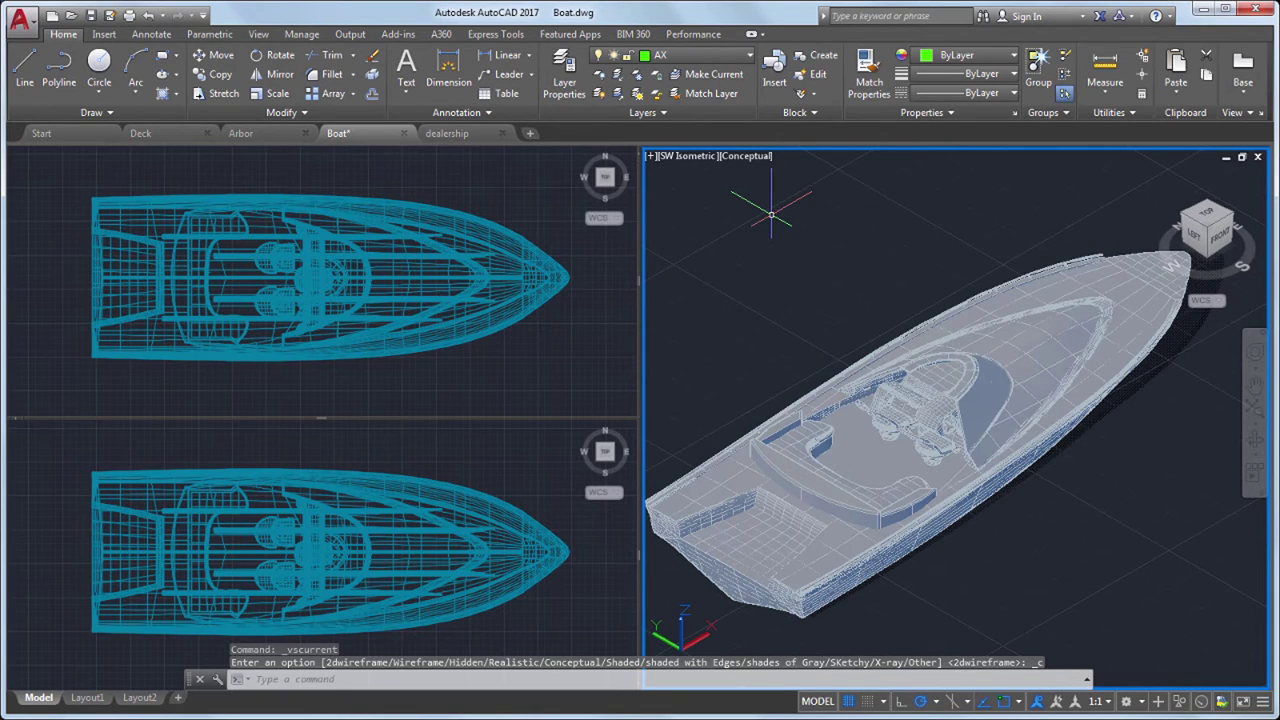
- Use the ViewCube to view the boat from Front, then SE Isometric; inspect the navigation bar options
left_click(1213, 233)
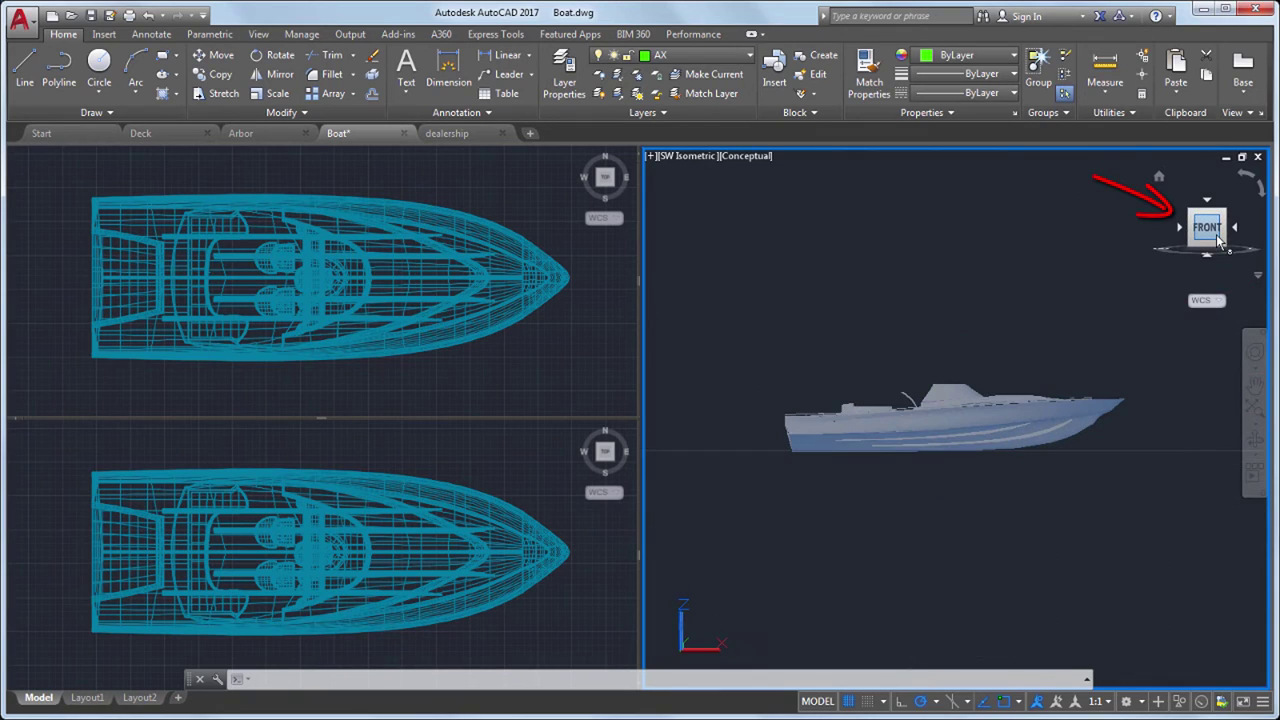
left_click(1223, 214)
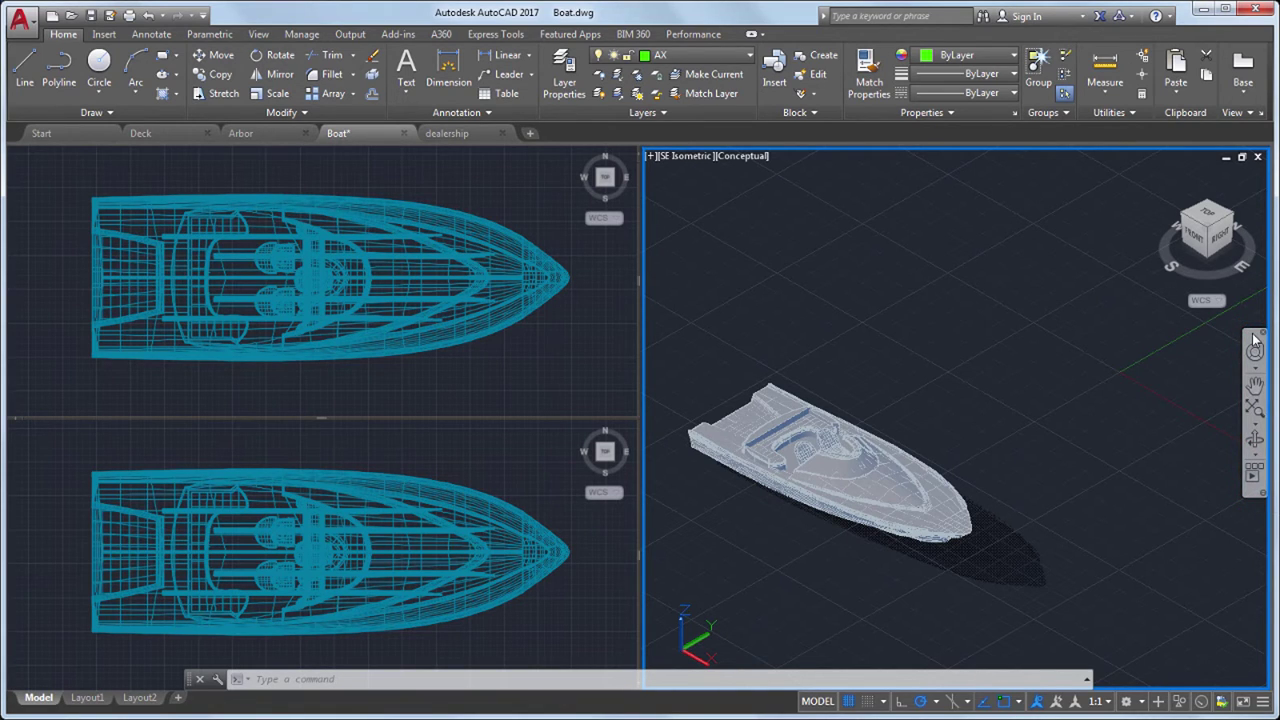
left_click(1261, 491)
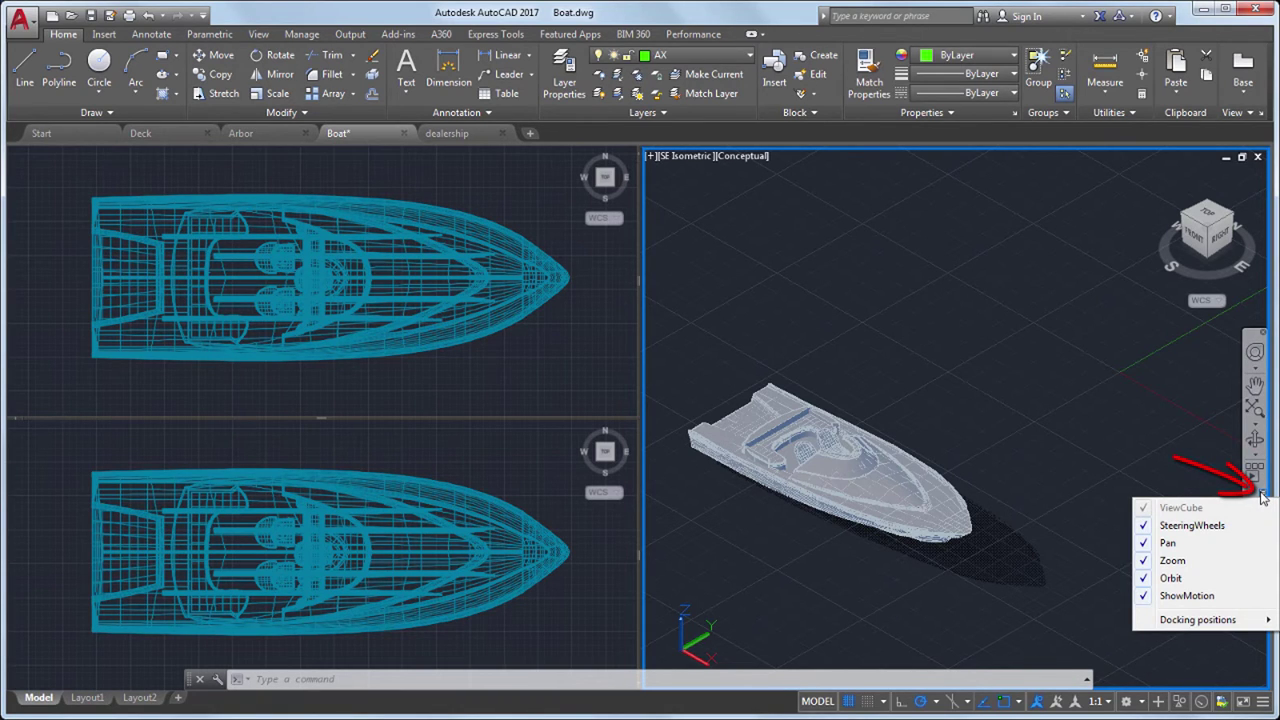
left_click(1152, 500)
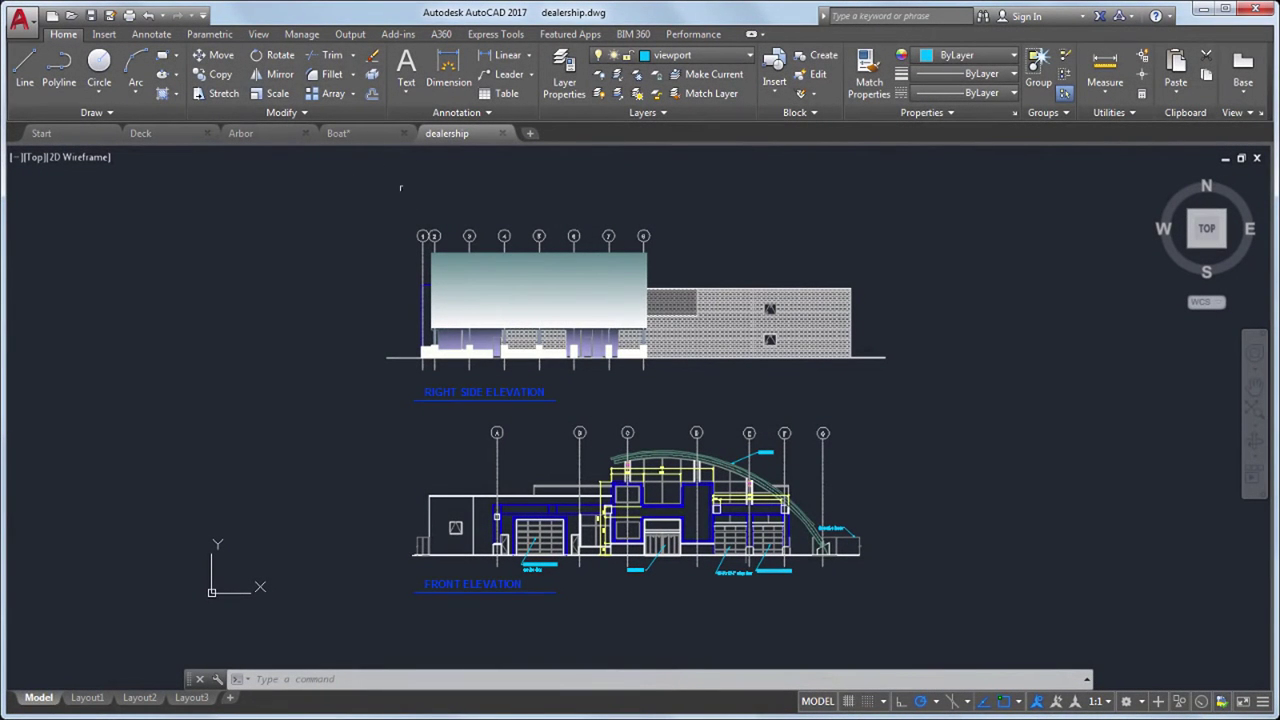
- From the dealership tab's thumbnails, show Layout1 then Layout2, and check the tab's file menu
mouse_move(465, 140)
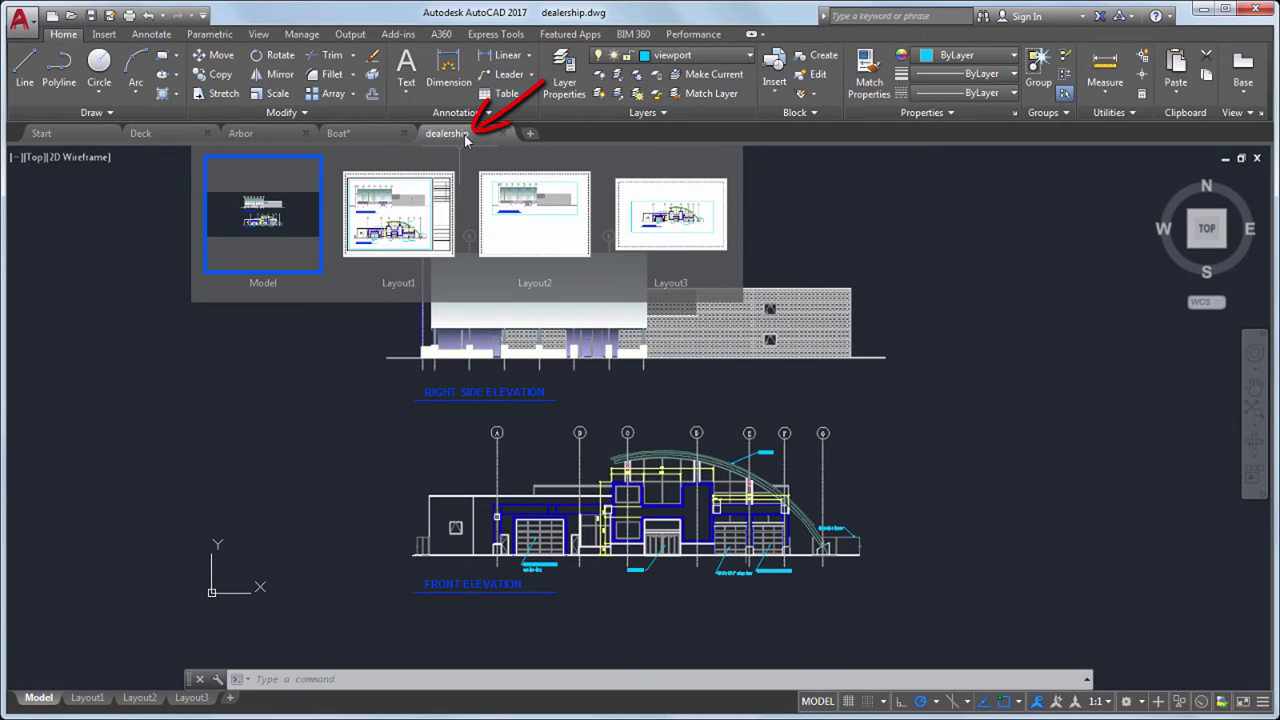
left_click(445, 182)
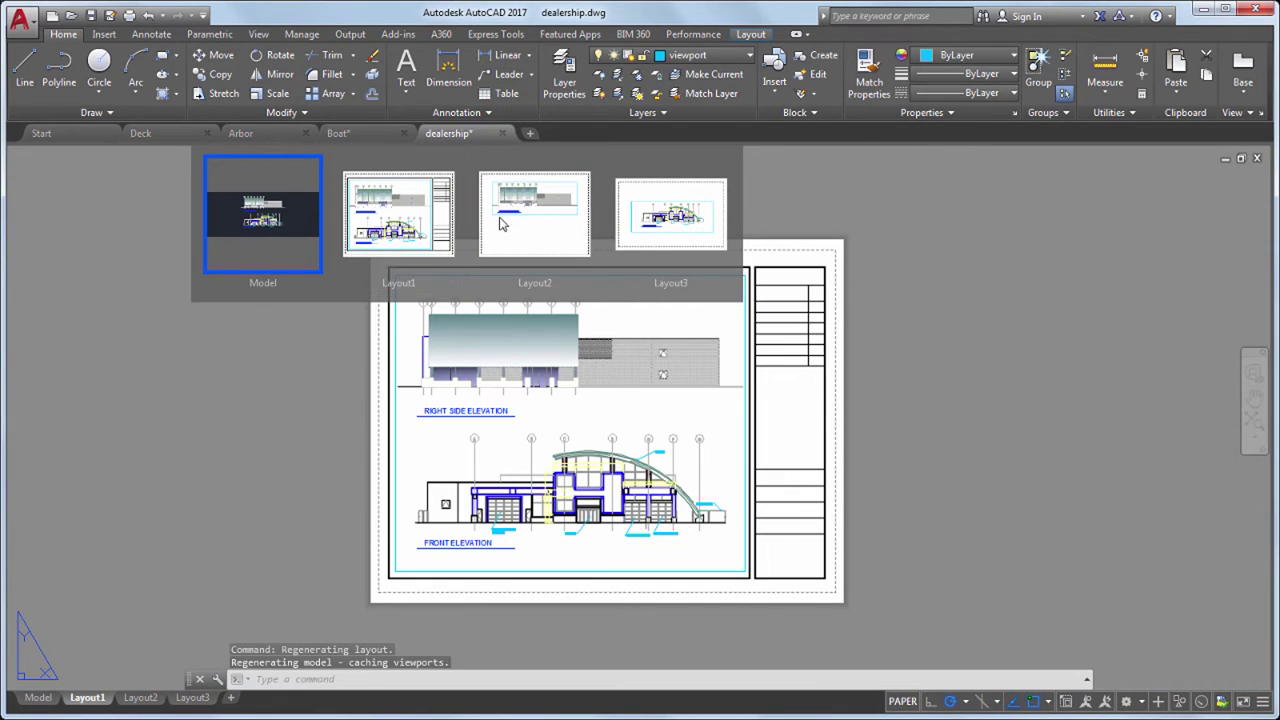
left_click(531, 221)
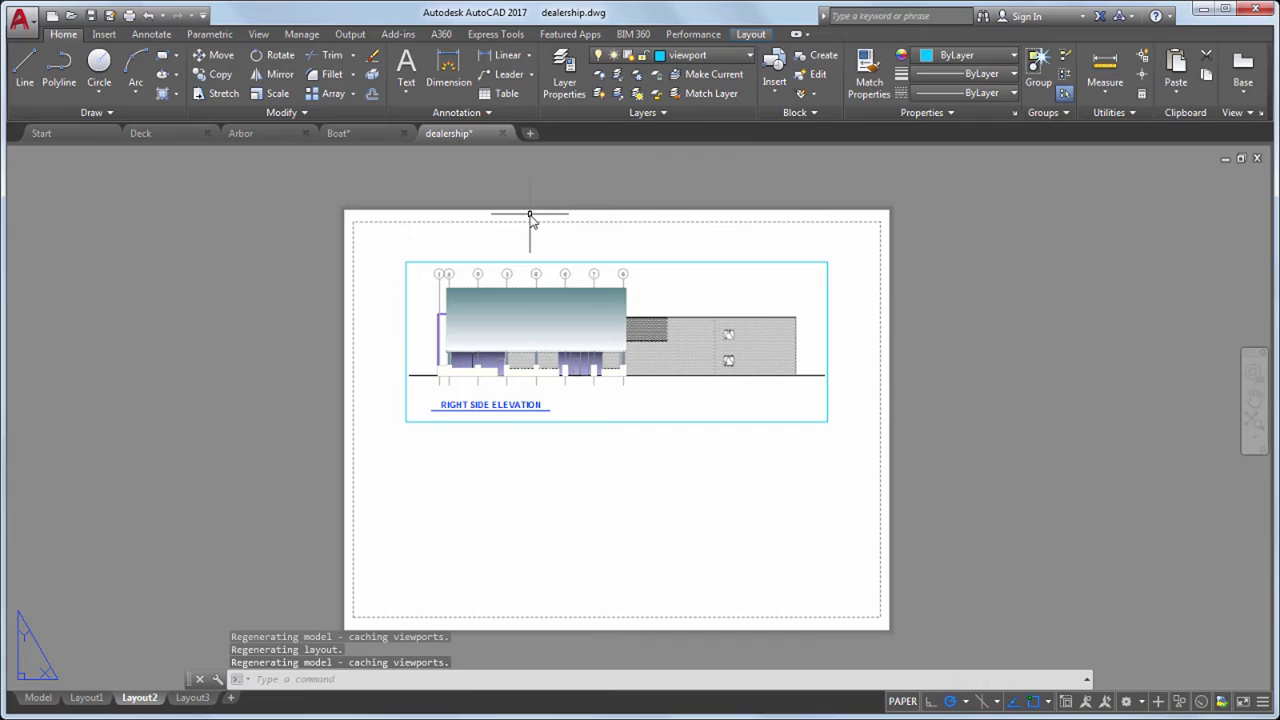
right_click(466, 136)
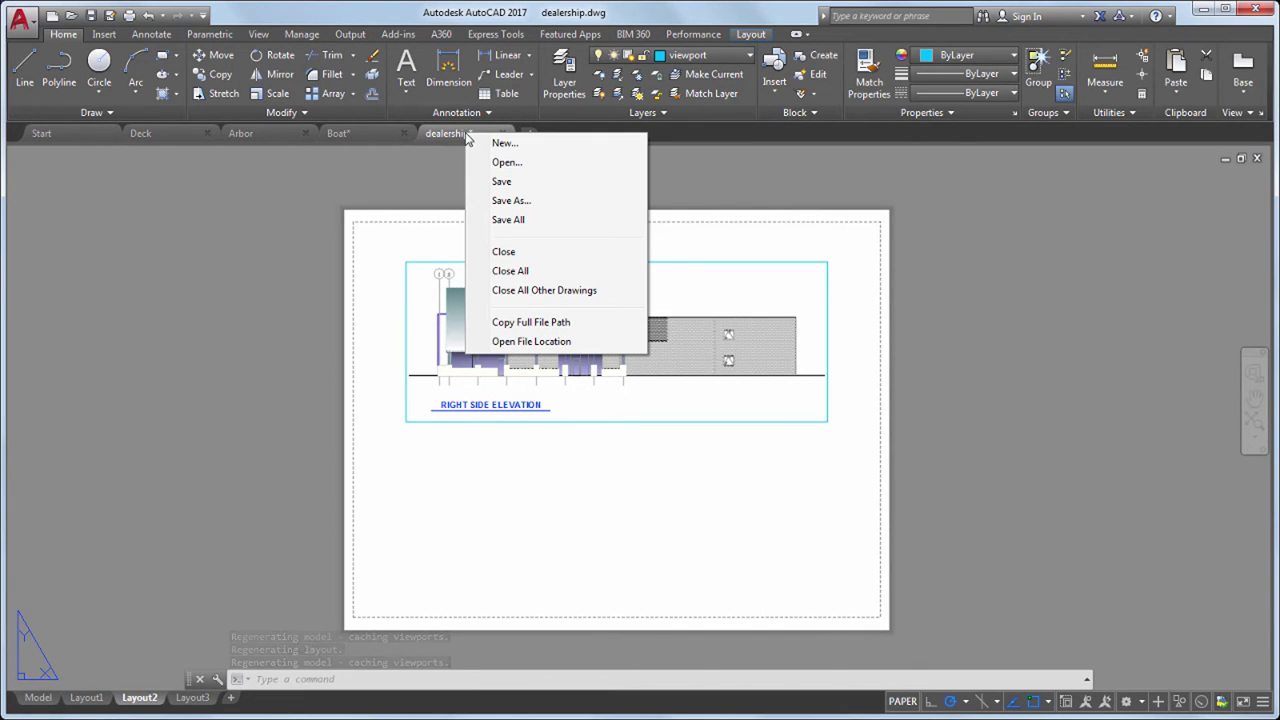
left_click(430, 155)
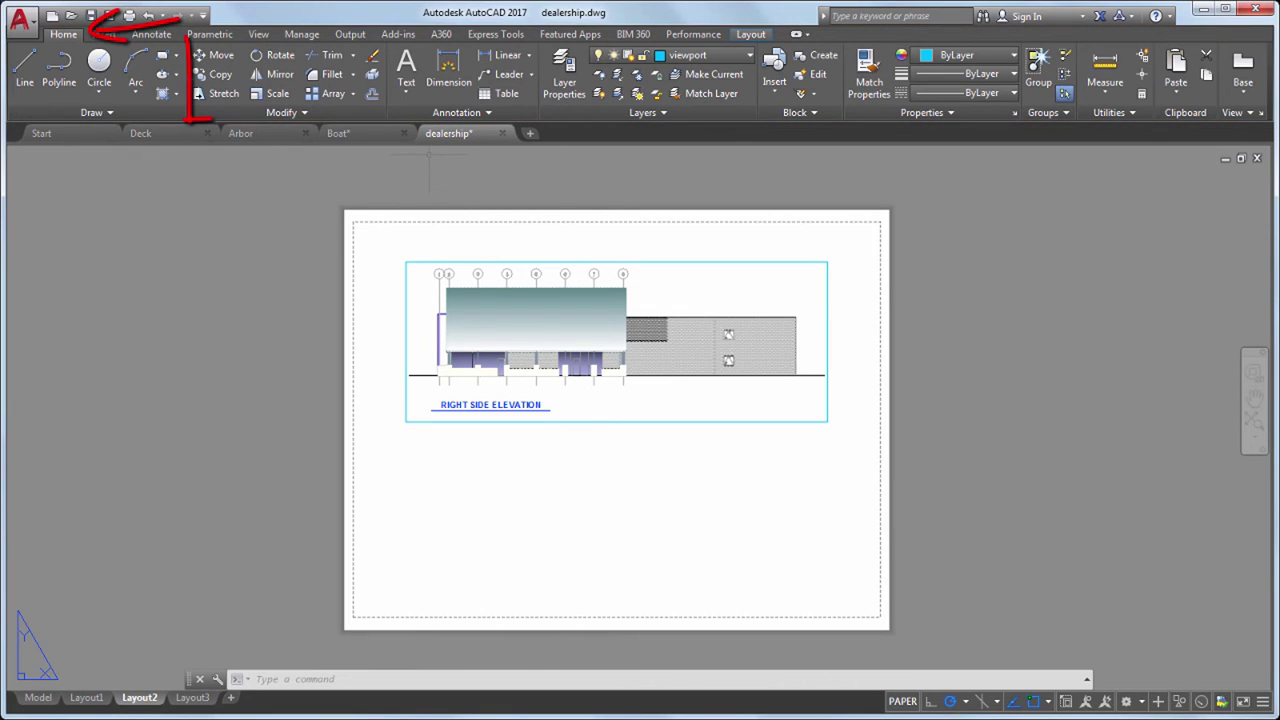
- Expand the Draw and Modify panels, view the Quick Access Toolbar list, and search 'line' in the Application Menu
left_click(132, 119)
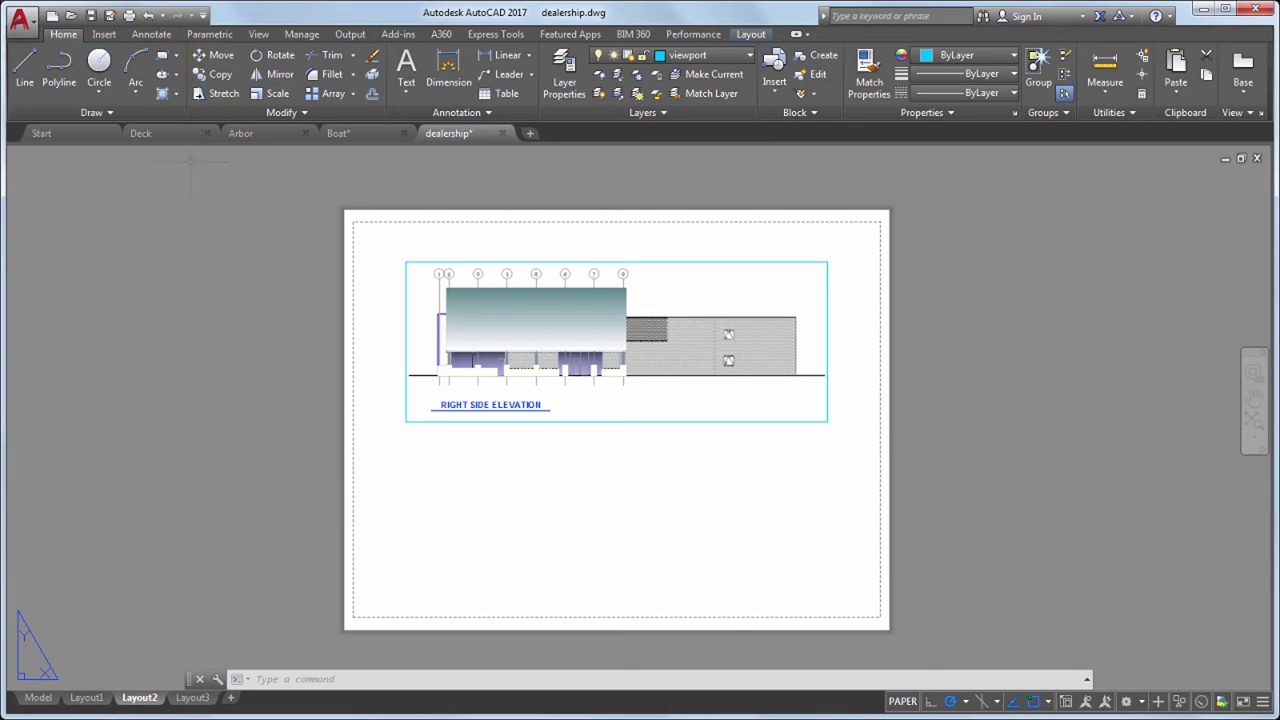
left_click(239, 112)
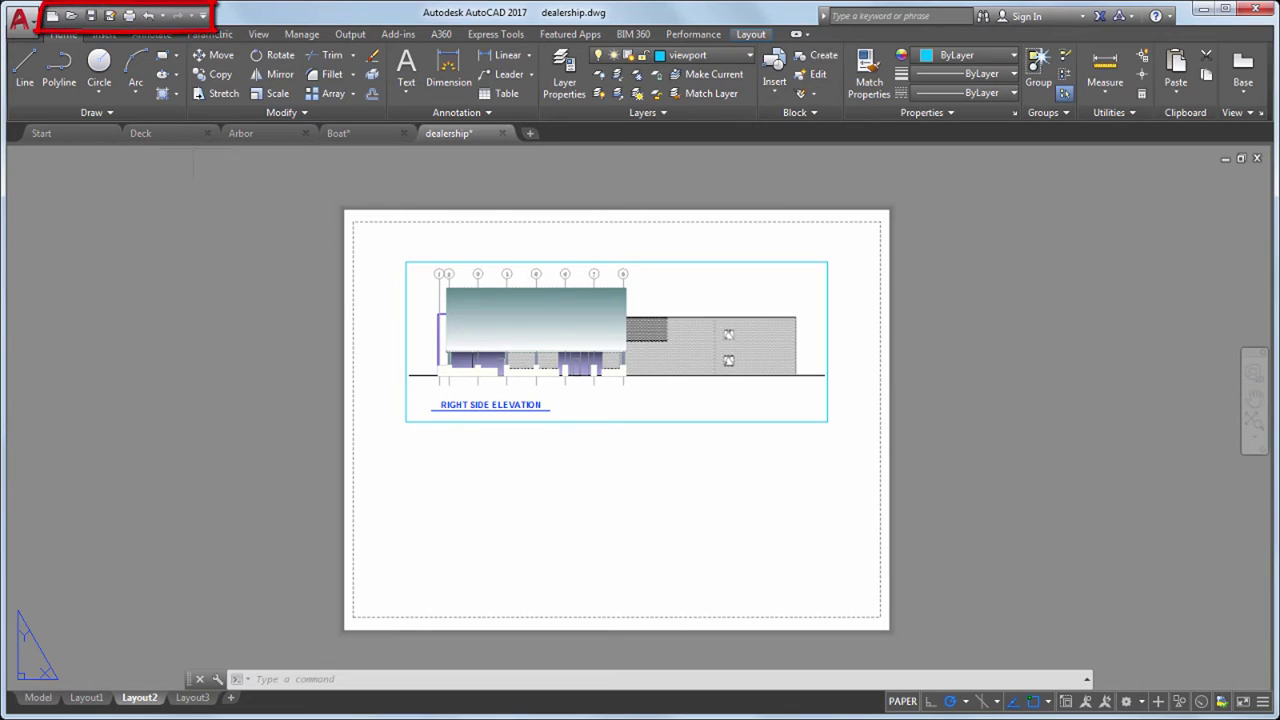
left_click(203, 15)
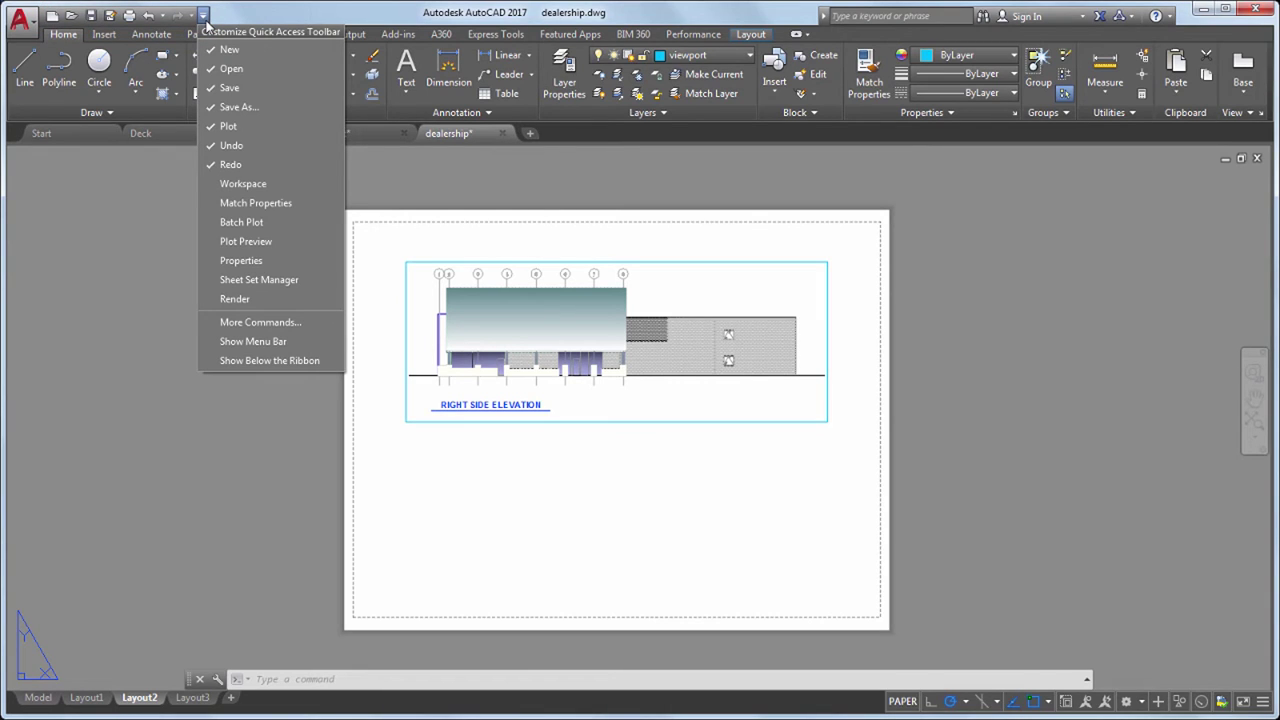
left_click(205, 17)
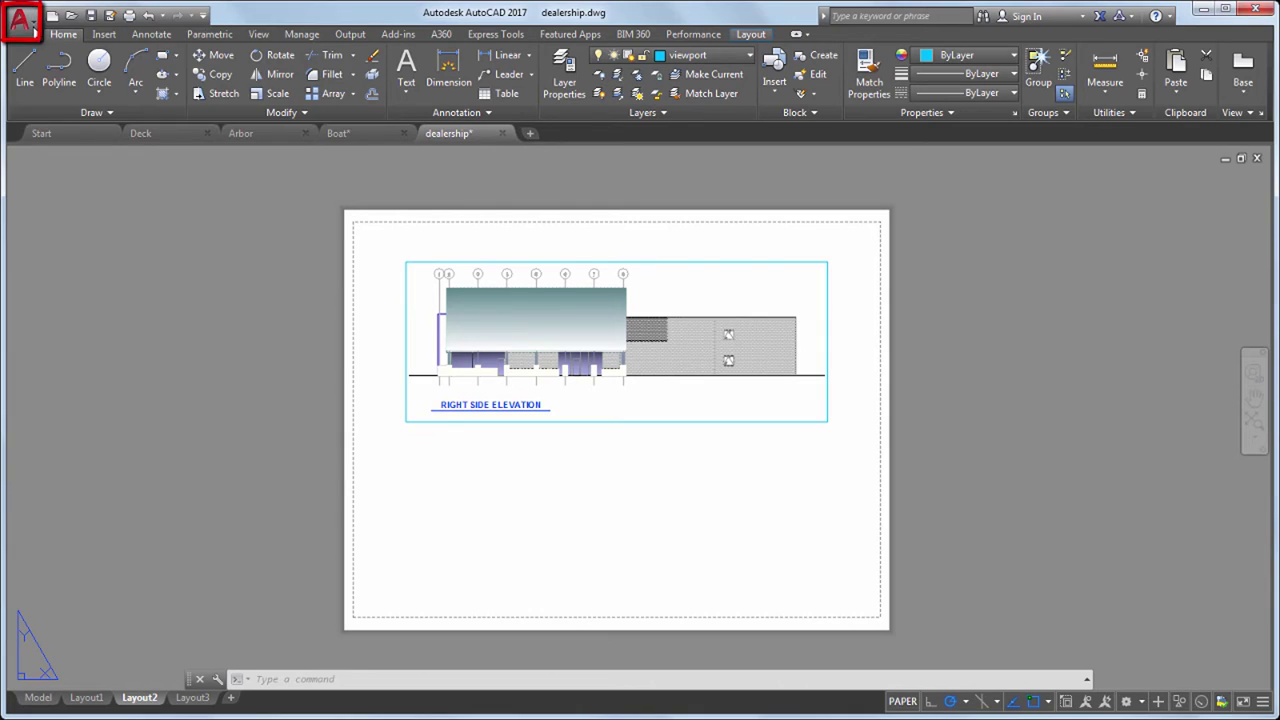
left_click(28, 22)
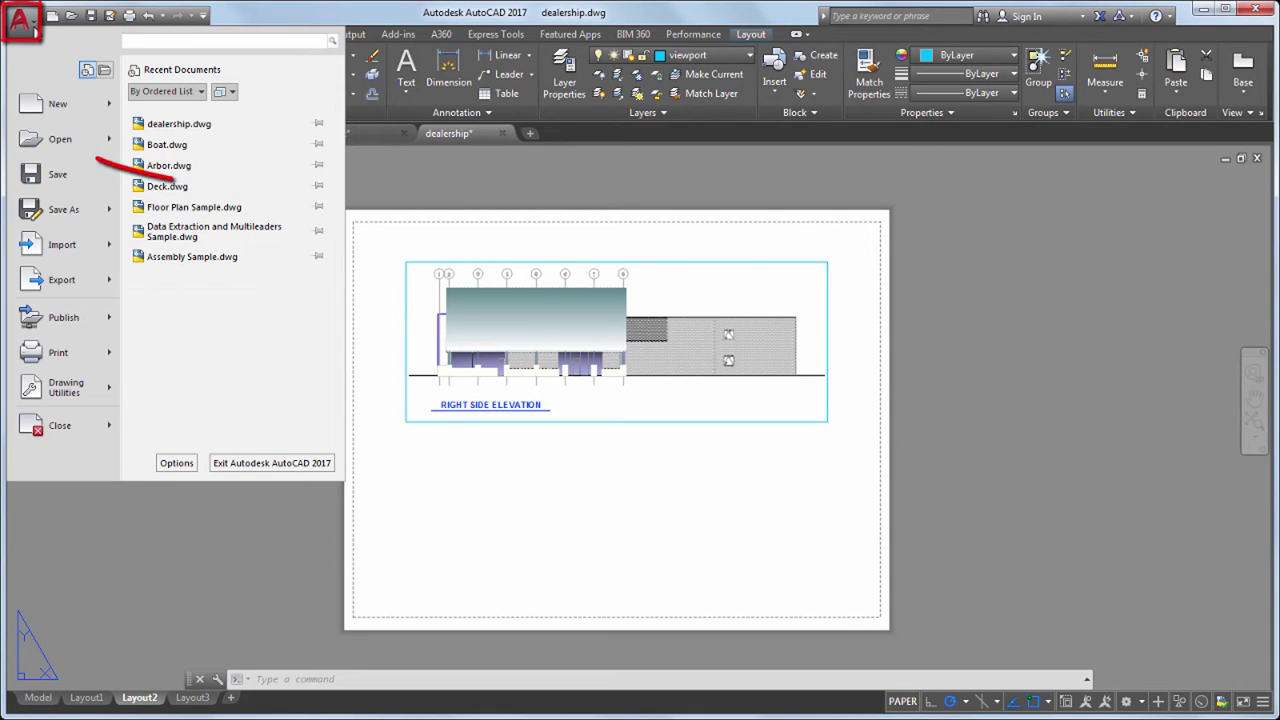
type("line")
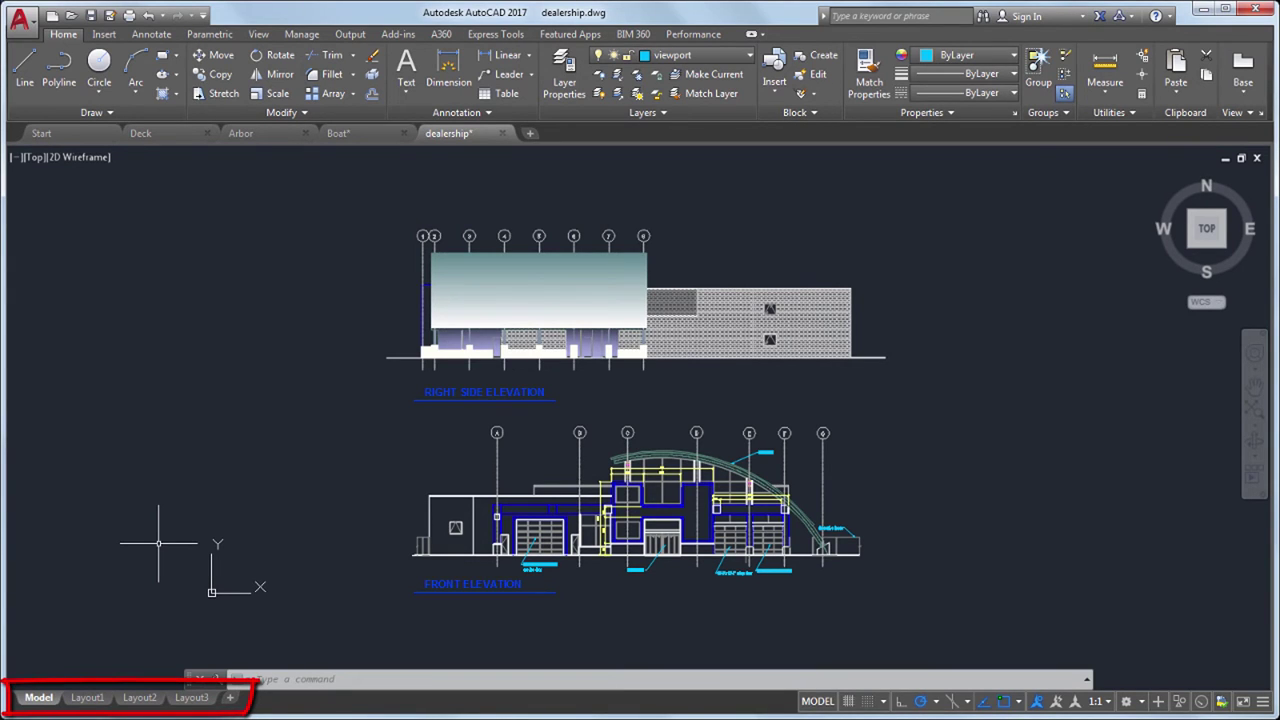
- Switch the dealership drawing to Layout1 and add a new Layout4 sheet
left_click(88, 697)
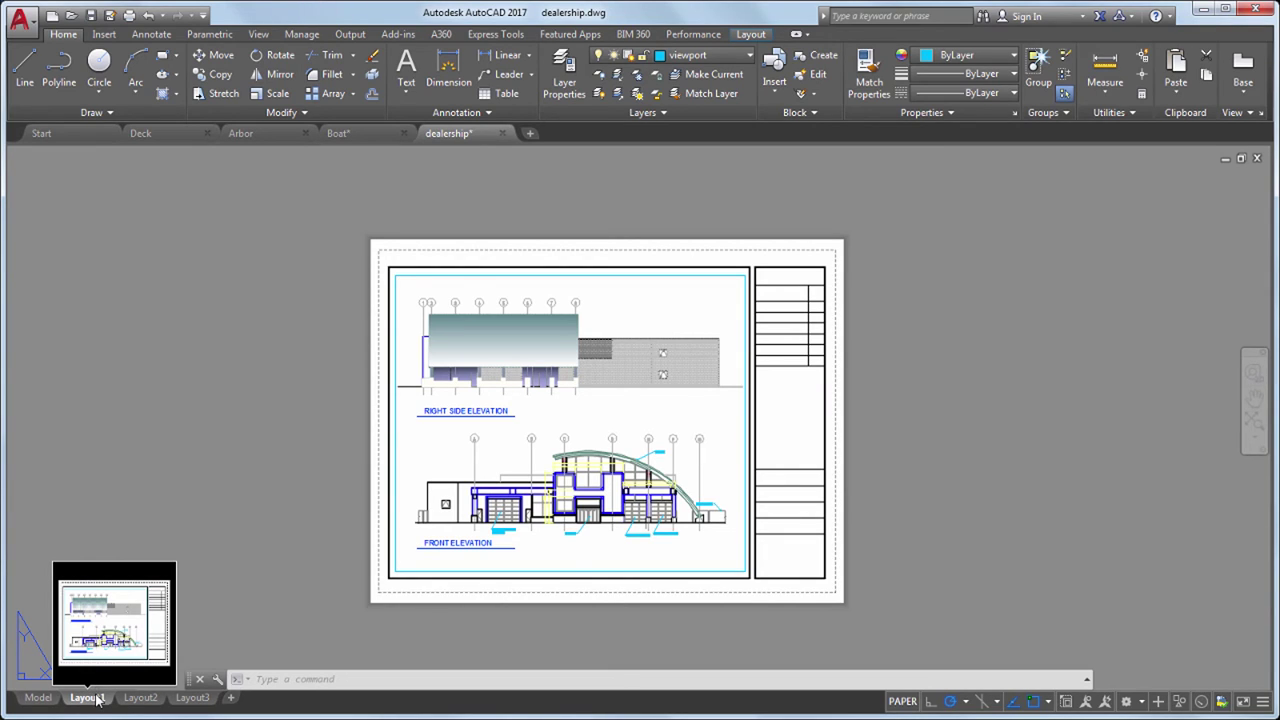
left_click(230, 698)
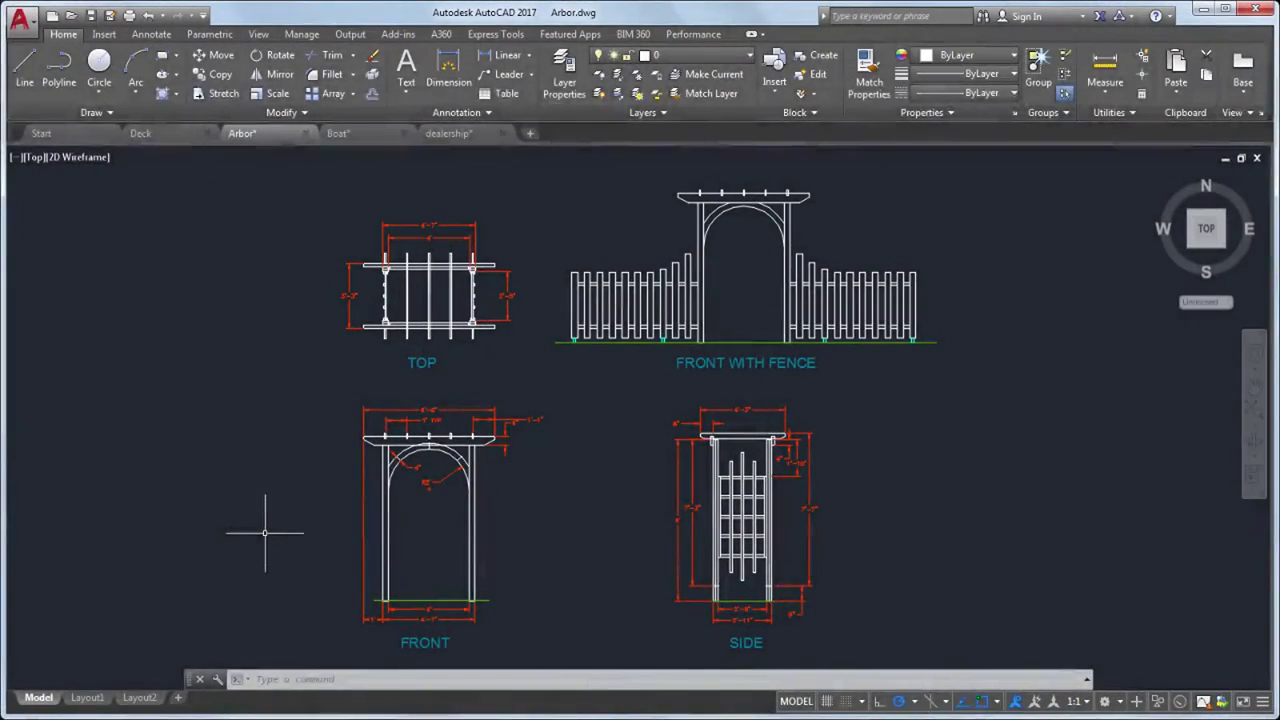
- Type LAYER at the command line and browse its autocomplete suggestions
left_click(273, 677)
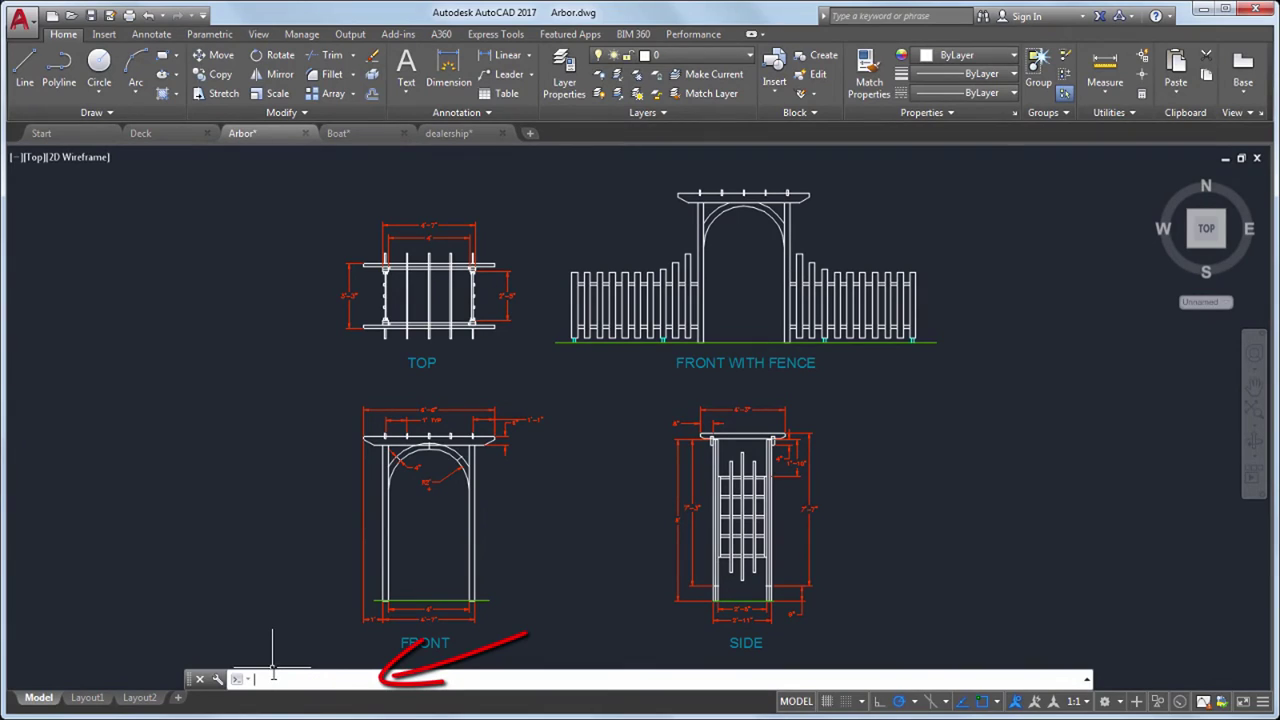
type("layer")
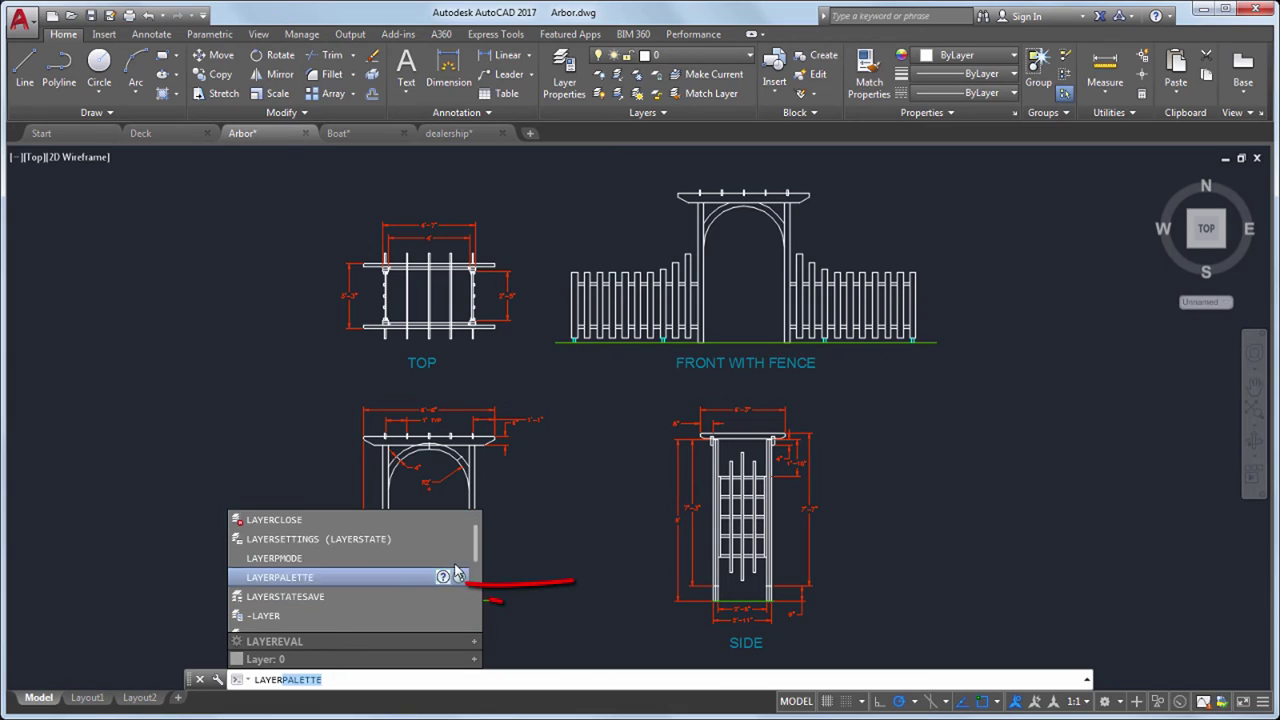
scroll(460, 570, "down", 1)
left_click_drag(475, 543, 478, 620)
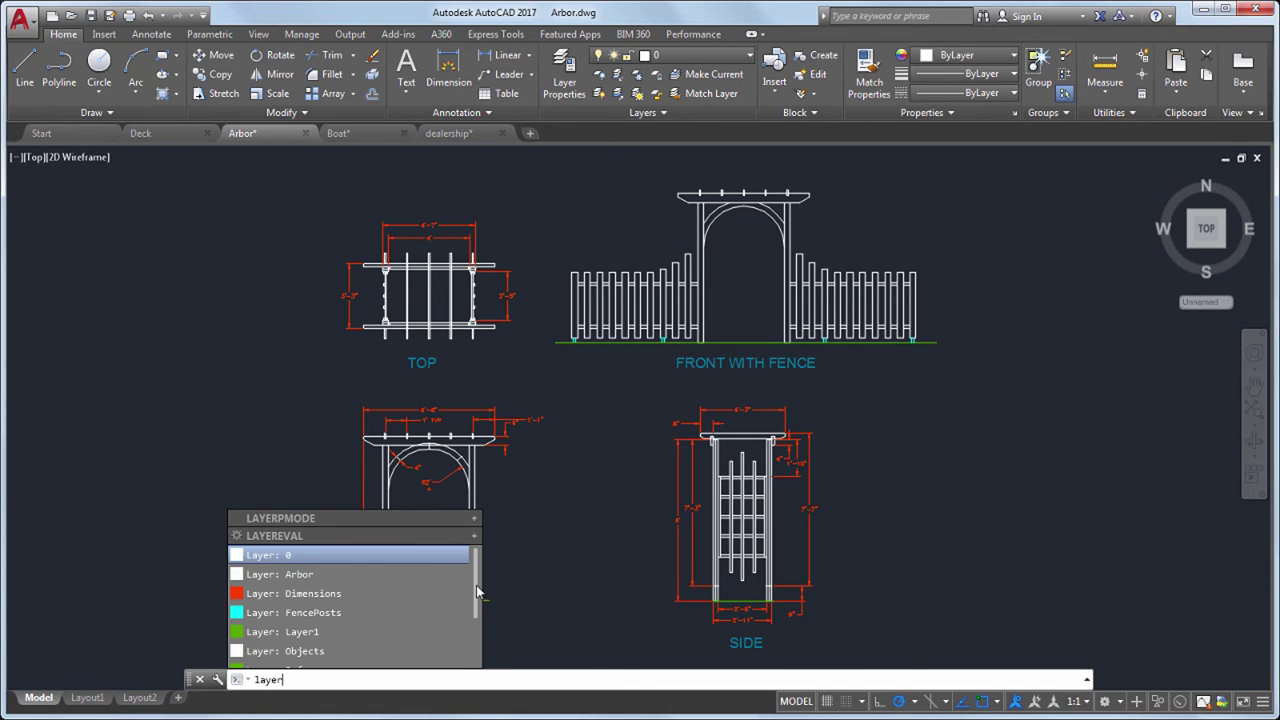
left_click_drag(478, 606, 480, 646)
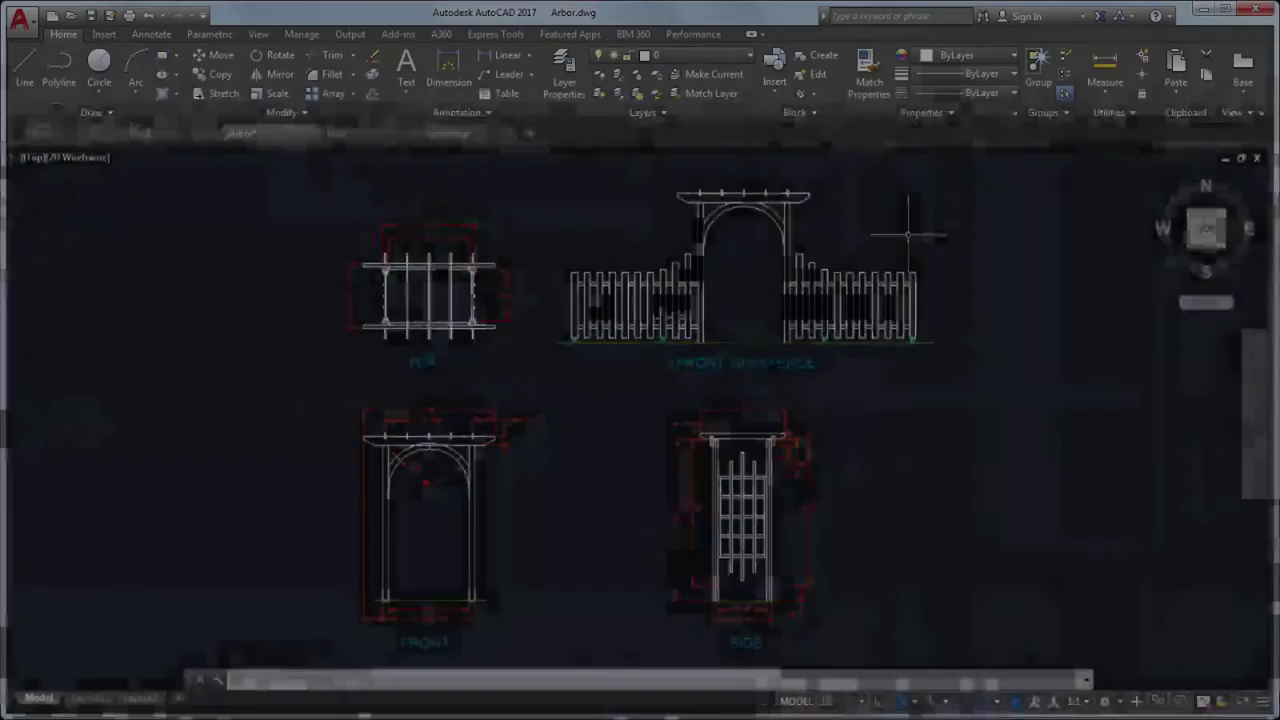
- Copy the right-hand fence section, picking its base point at the fence intersection
type("c")
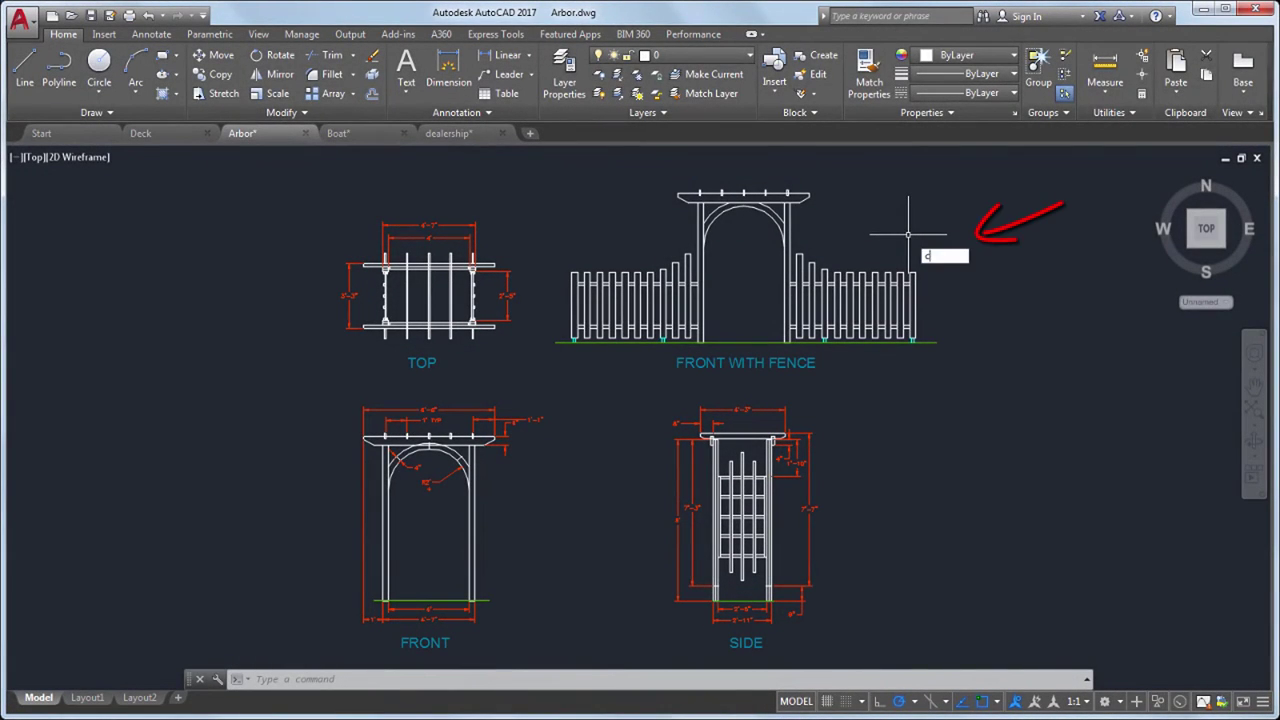
type("opy")
key("Return")
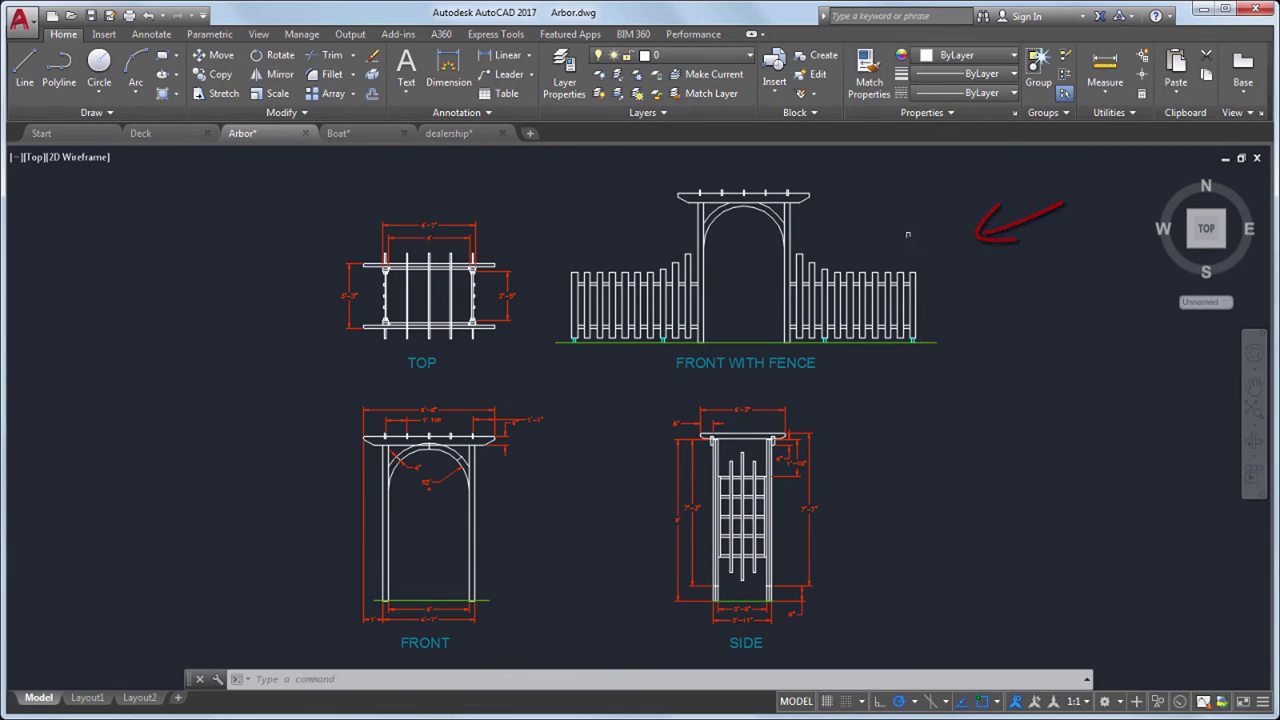
left_click(866, 283)
key("Return")
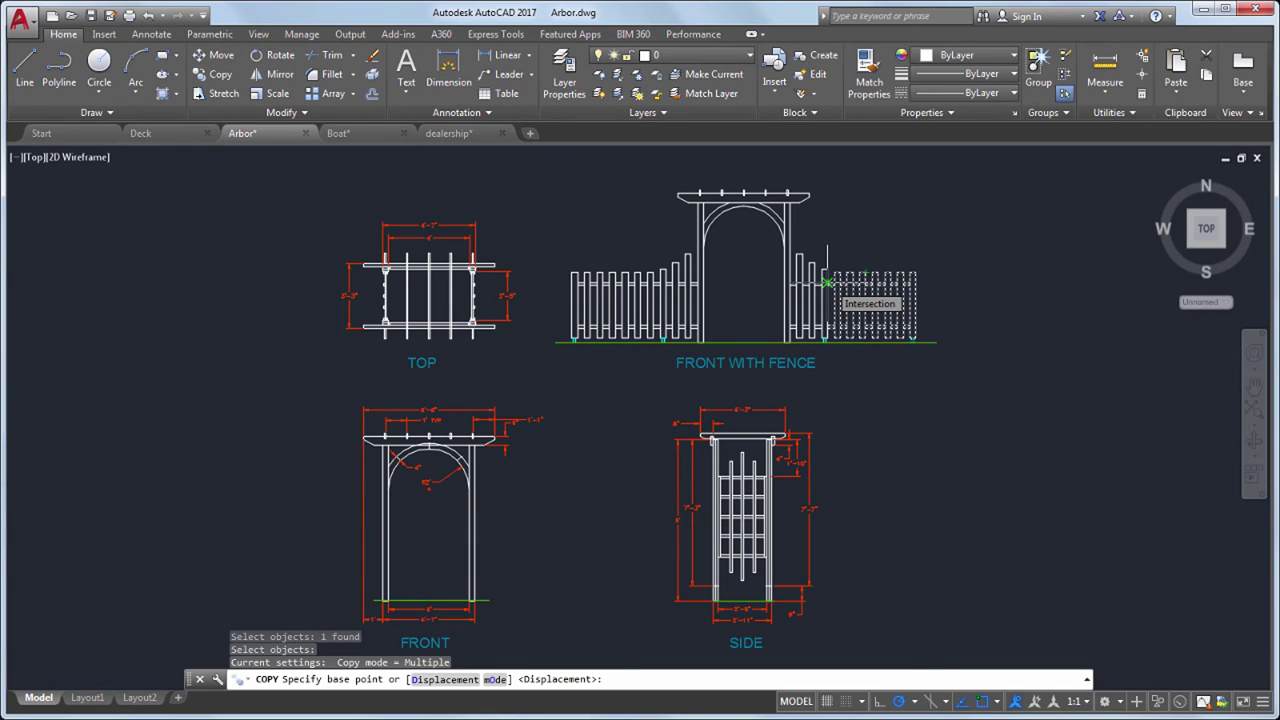
left_click(827, 283)
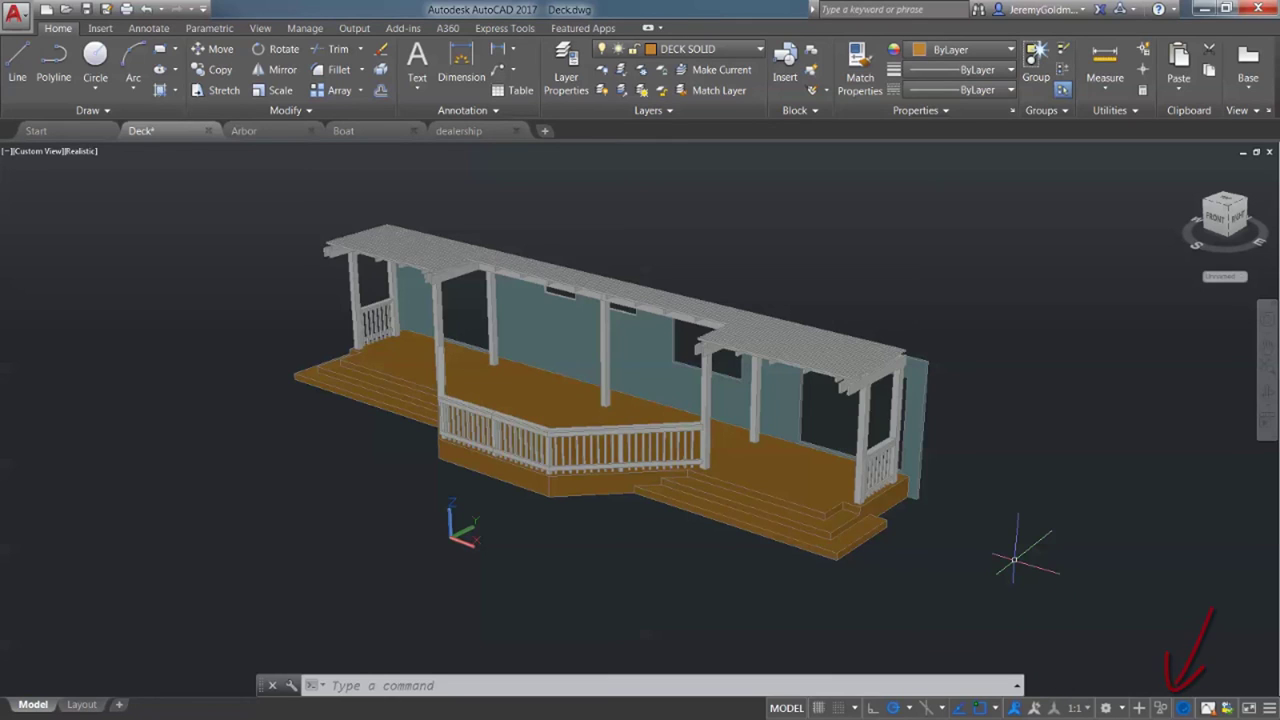
- Switch to the 3D Modeling workspace and show the Annotation, then Architectural tool palettes
left_click(1106, 707)
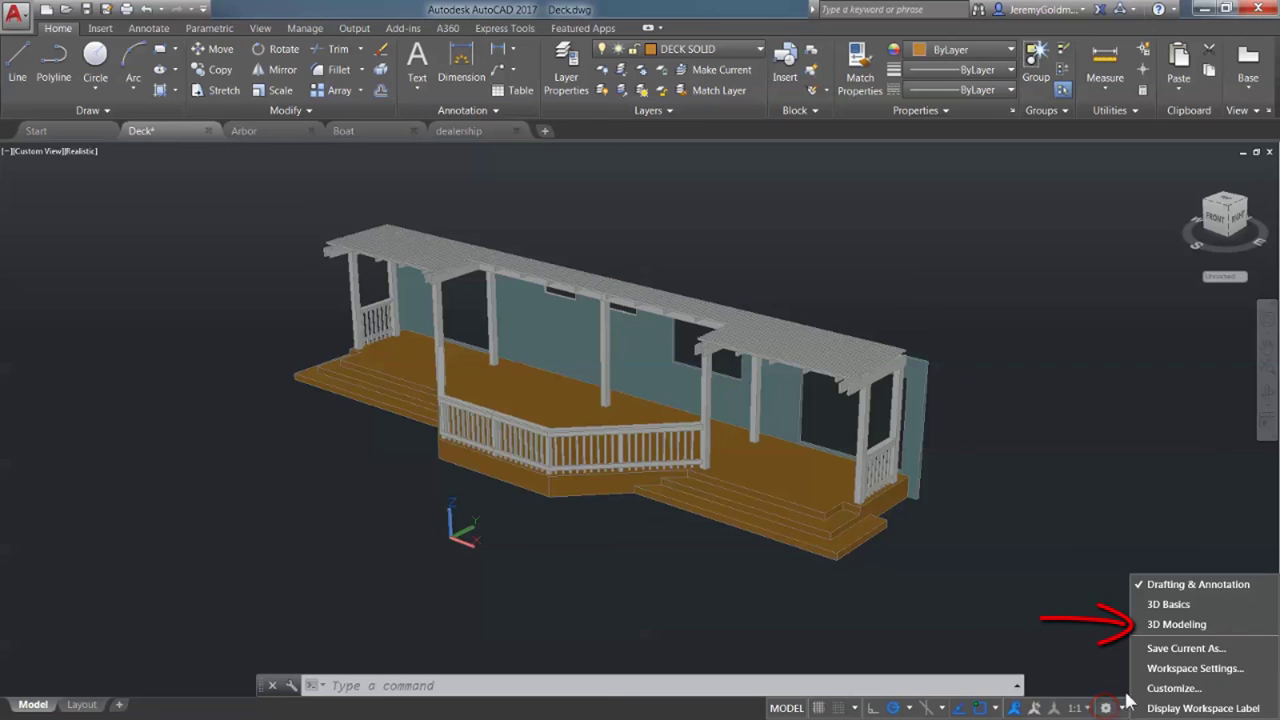
left_click(1168, 624)
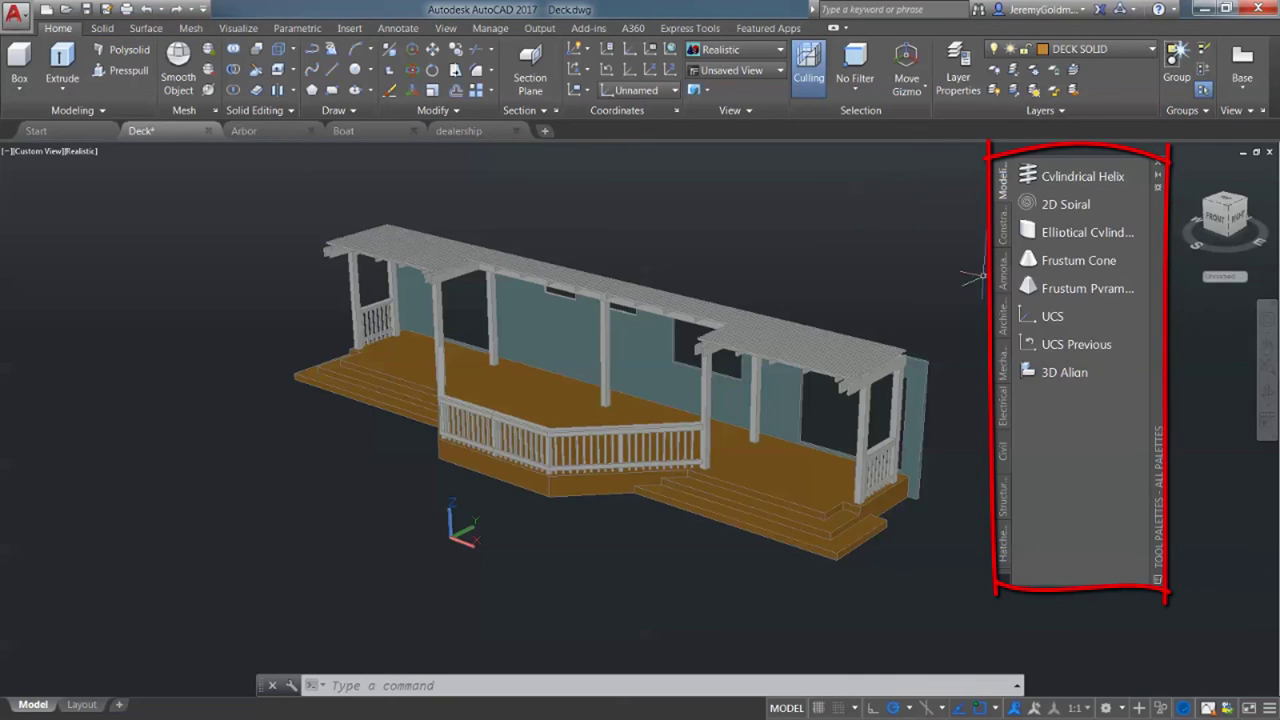
left_click(1001, 290)
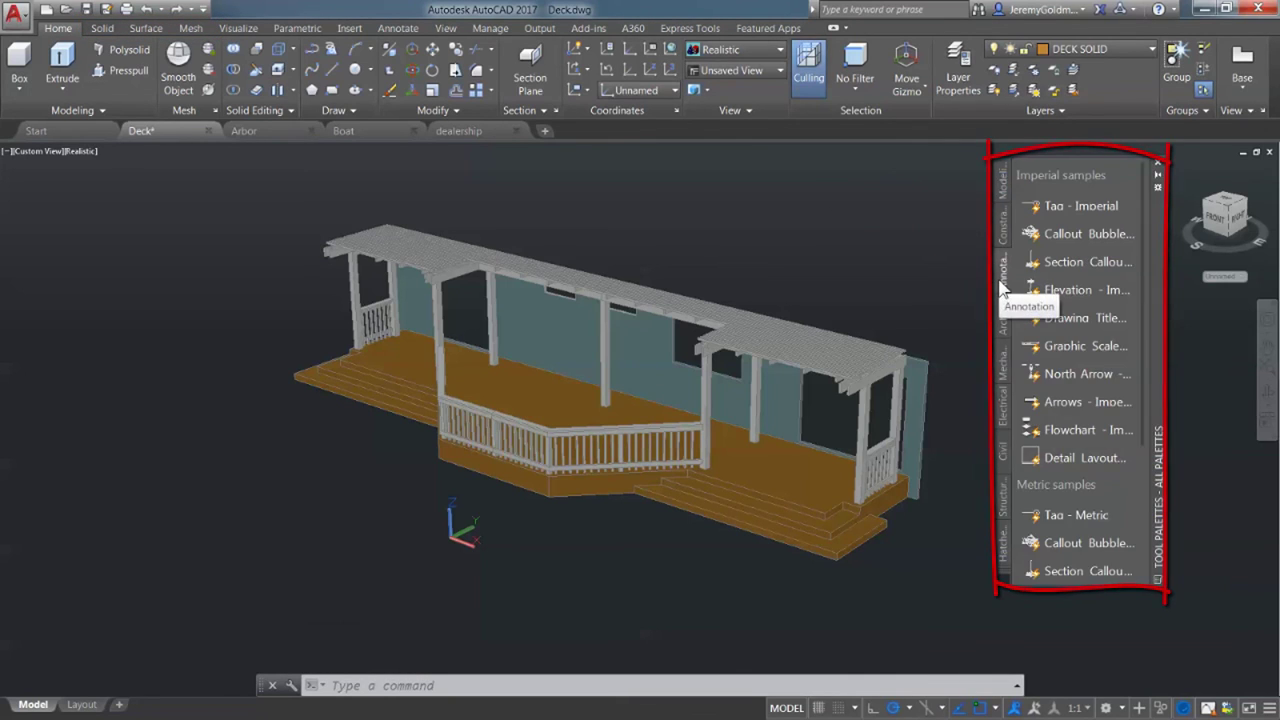
left_click(1003, 322)
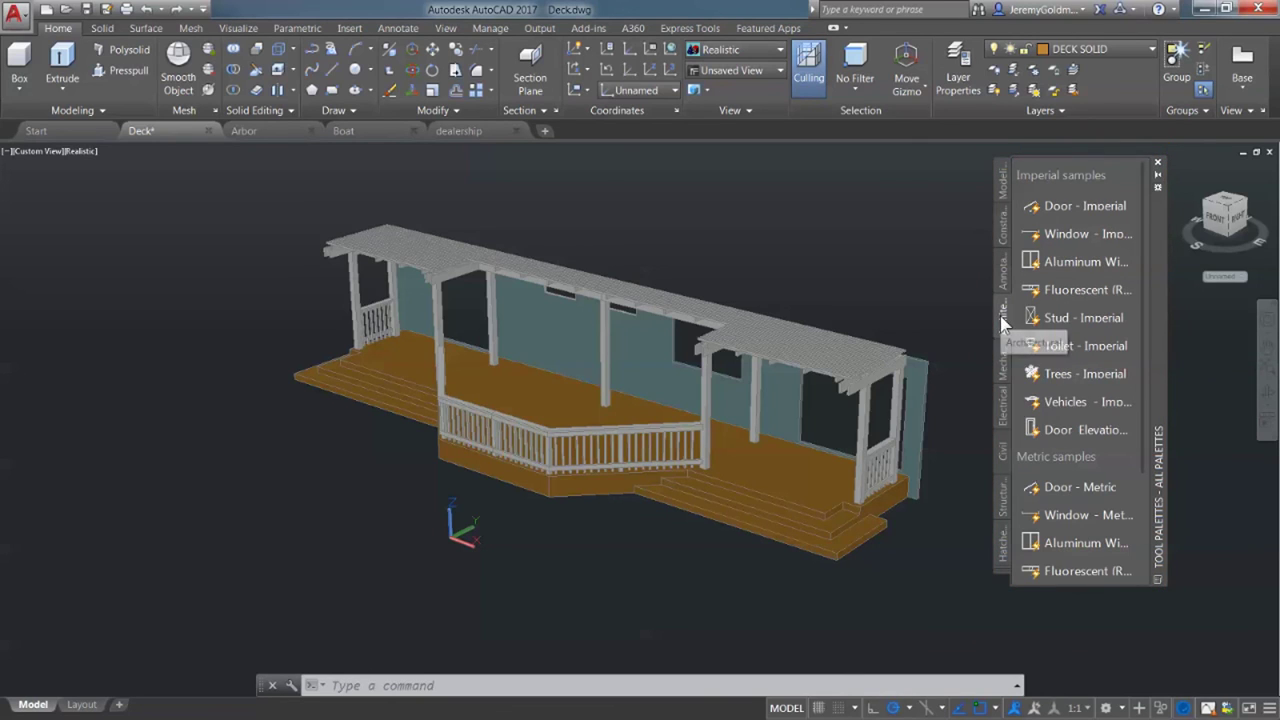